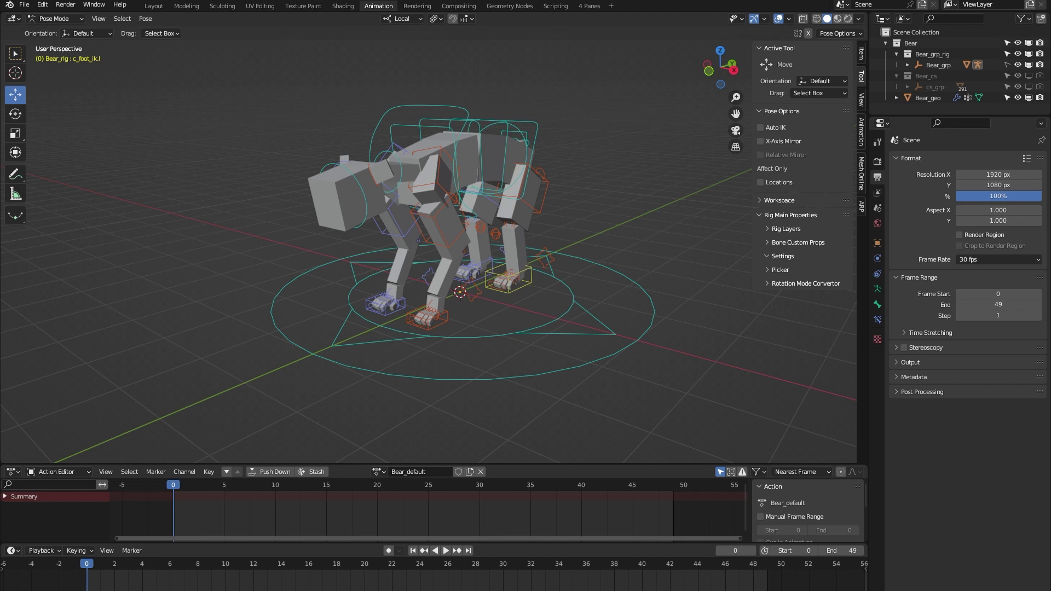
- Open the Action Editor's action dropdown listing Bear_default and Bear_walk
left_click(384, 473)
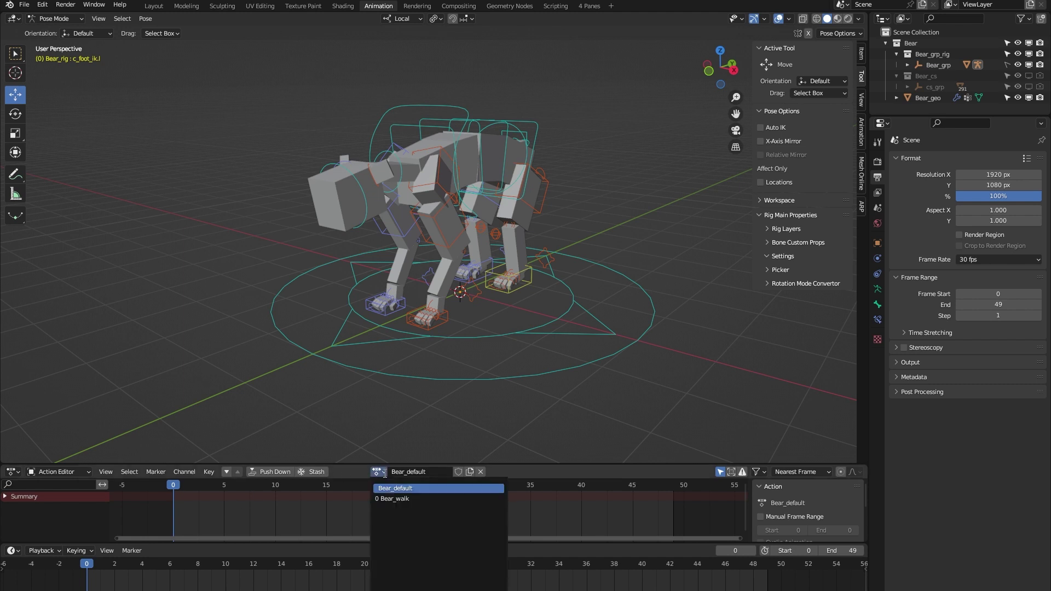
- Assign Bear_walk to the rig, play the walk cycle, then return to frame 0
left_click(390, 499)
key("space")
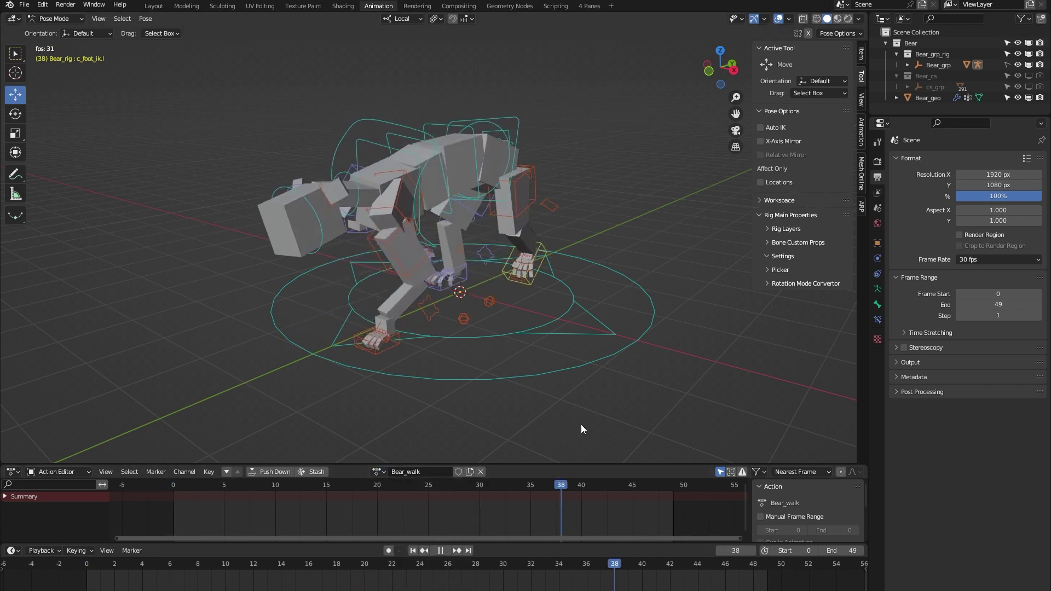
left_click(590, 6)
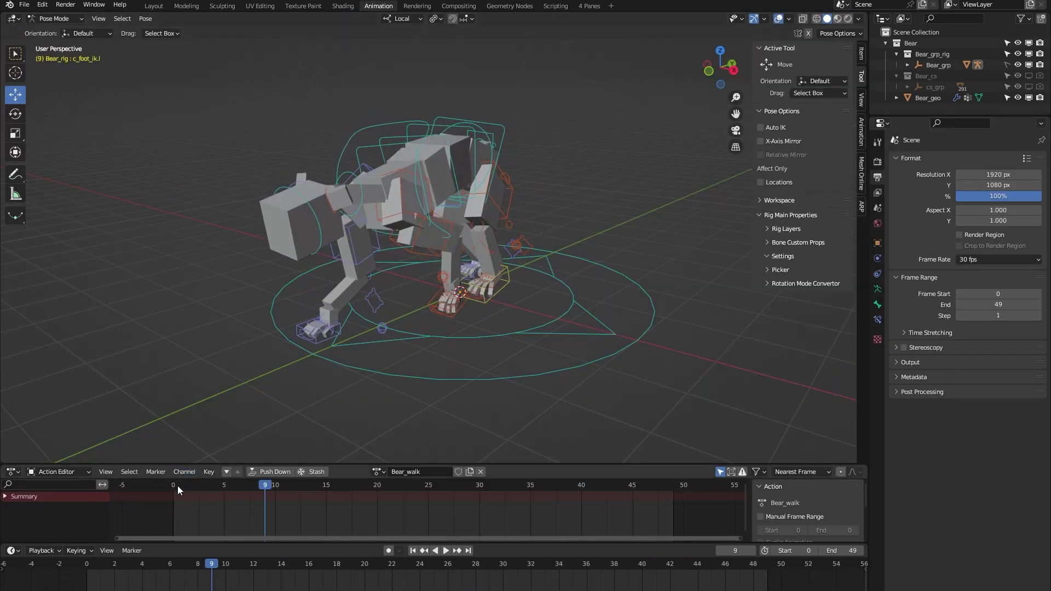
left_click(178, 486)
- Reassign the Bear_default action to the rig and show the Auto-Rig Pro tools
left_click(379, 472)
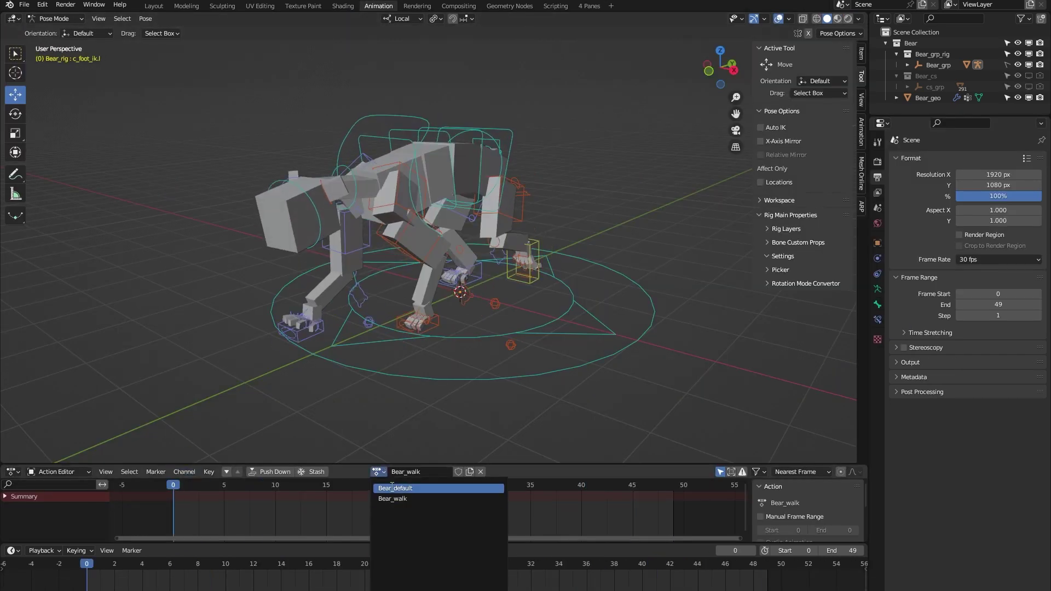
left_click(394, 488)
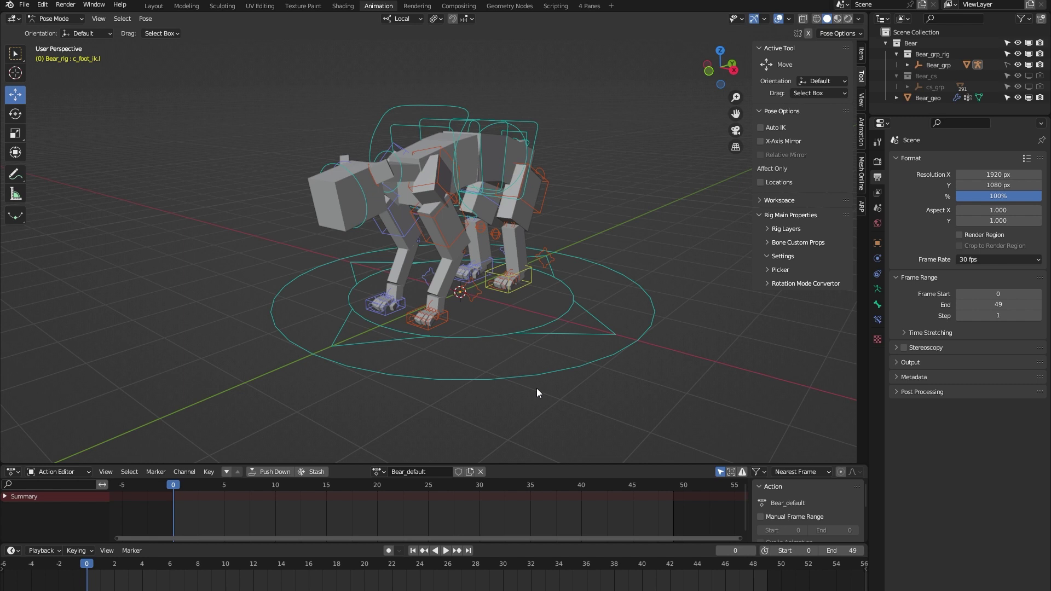
left_click(862, 207)
- Enter reference-bone editing, then inspect the bear mesh by deleting and restoring it
left_click(809, 186)
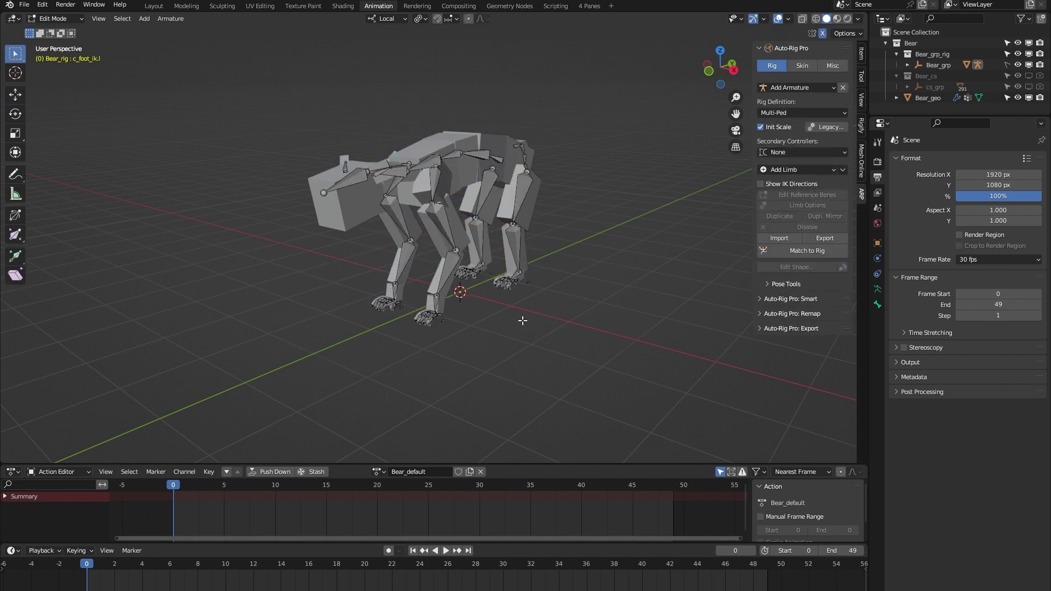
key("Tab")
left_click(333, 216)
middle_click_drag(333, 215, 330, 301)
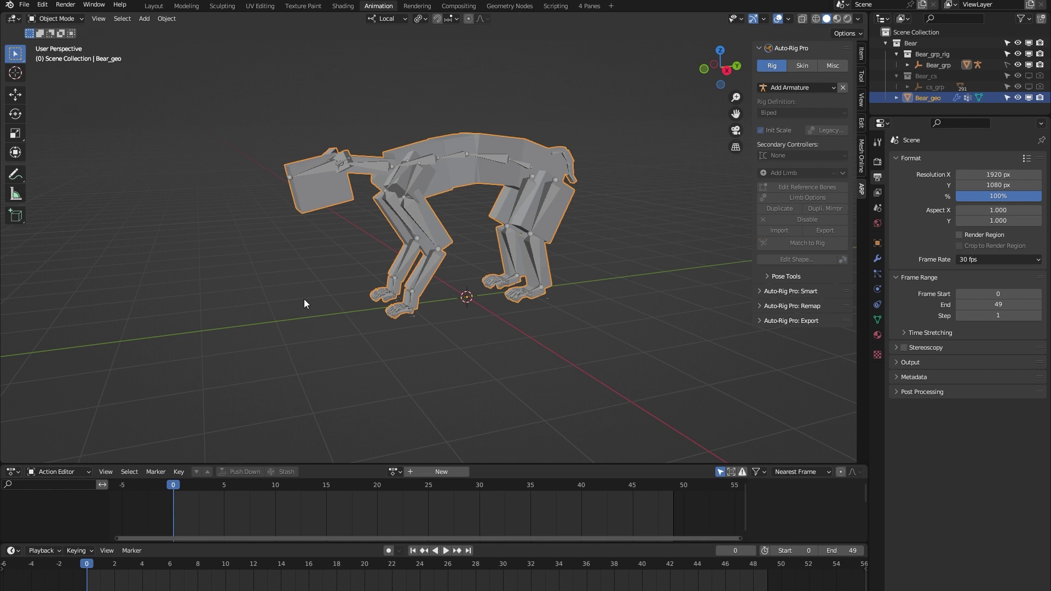
key("Delete")
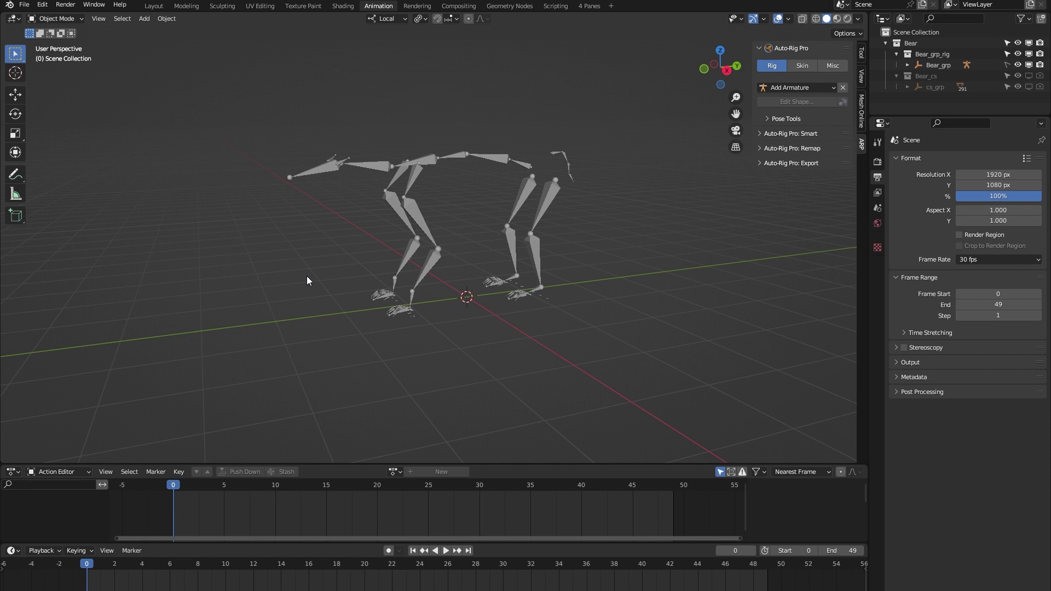
key("ctrl+z")
- Select the Bear_rig armature and regenerate the control rig with Match to Rig
mouse_move(307, 276)
middle_mouse_down()
mouse_move(285, 267)
mouse_move(311, 283)
middle_mouse_up()
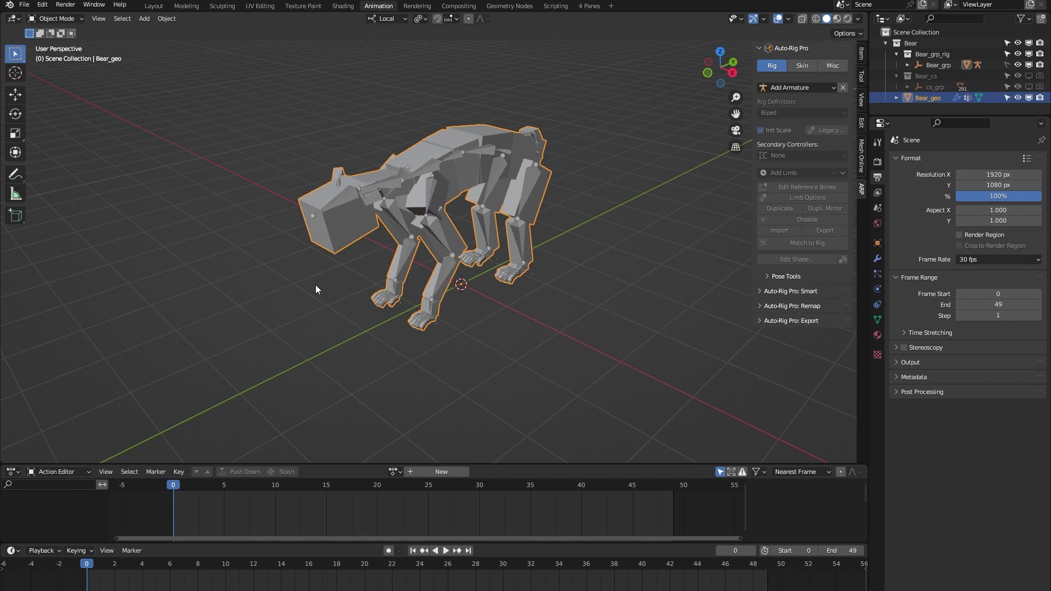
left_click(344, 200)
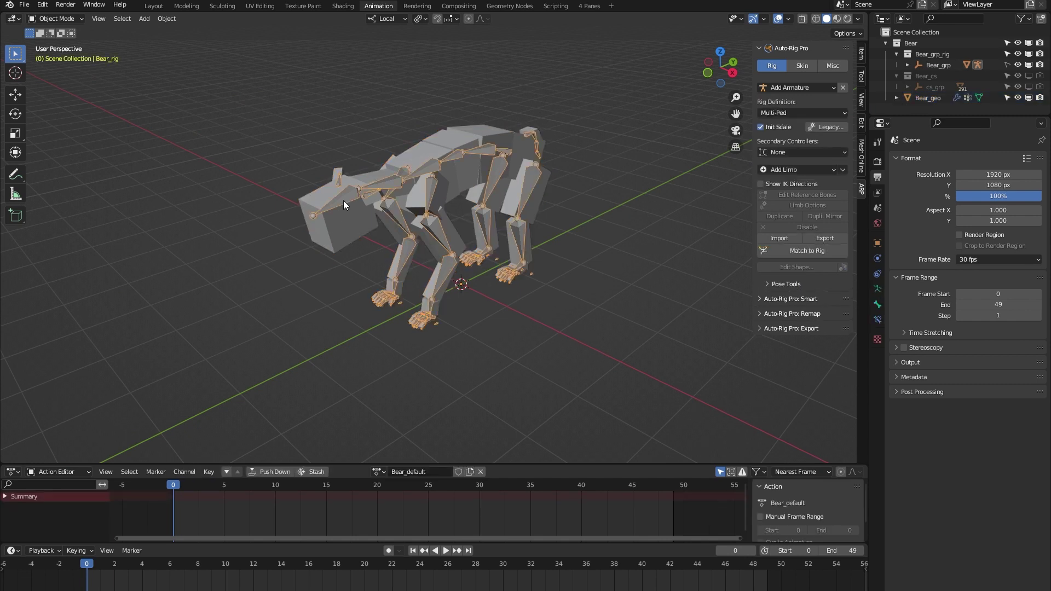
left_click(808, 256)
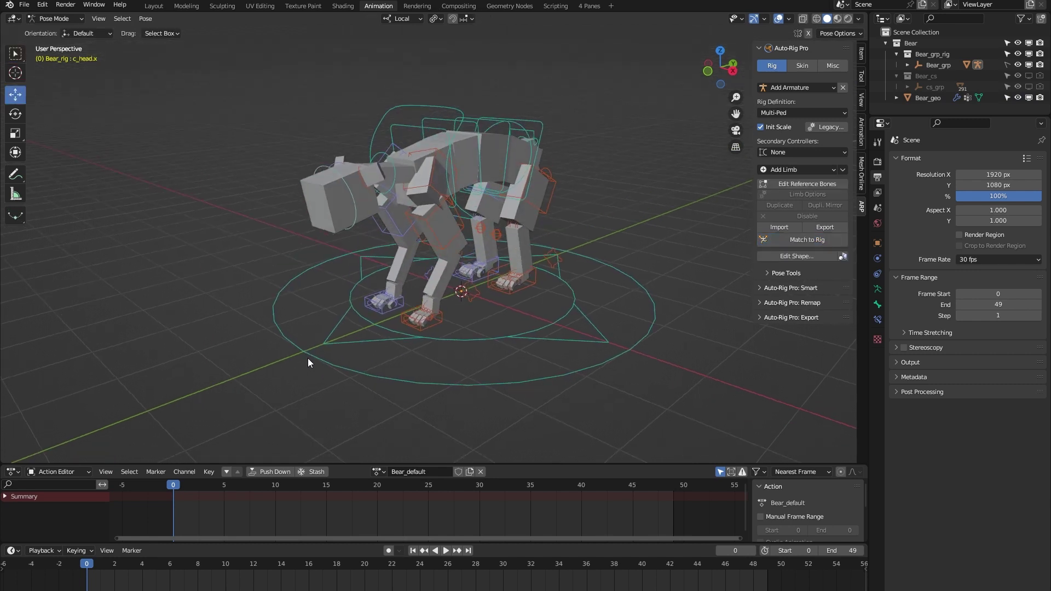
left_click(333, 358)
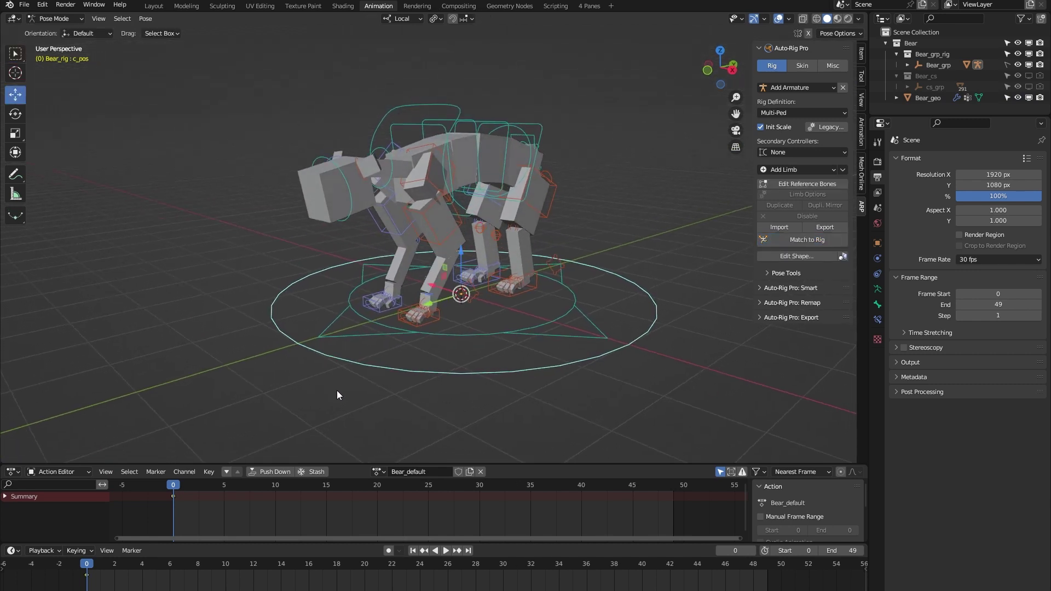
key("g")
key("y")
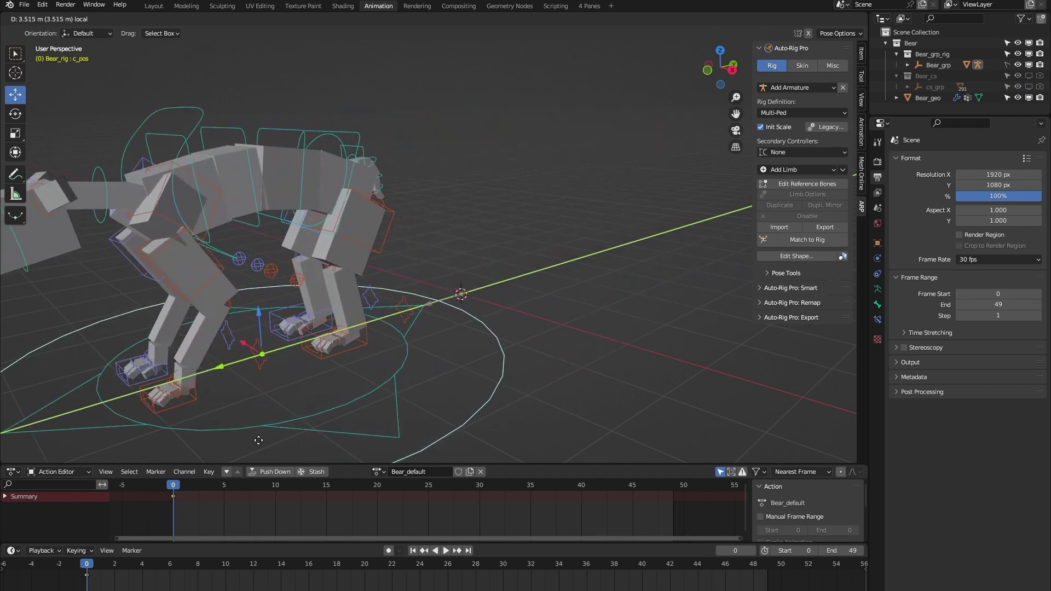
key("Escape")
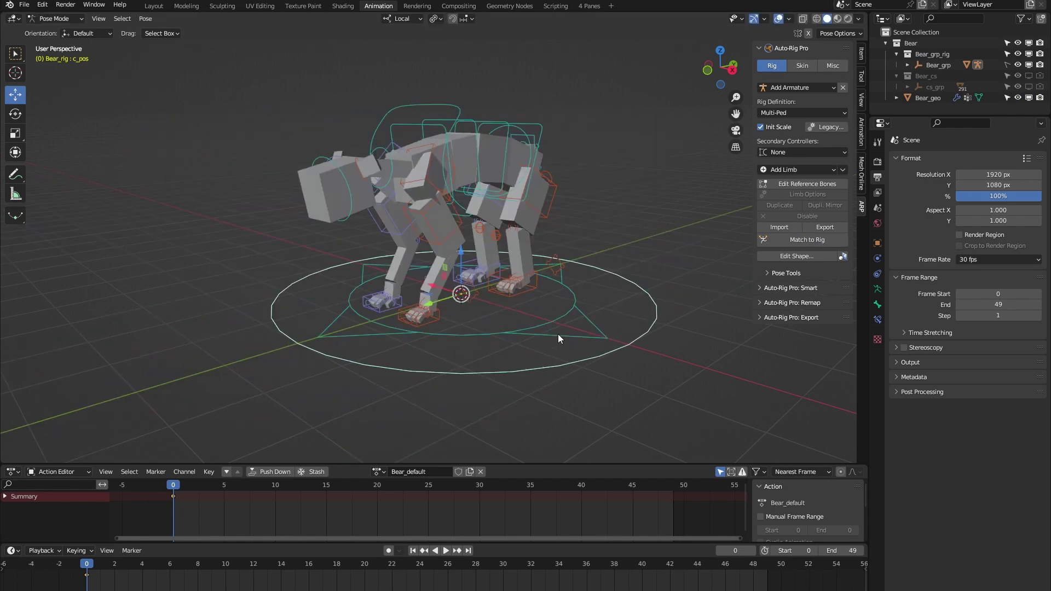
left_click(558, 335)
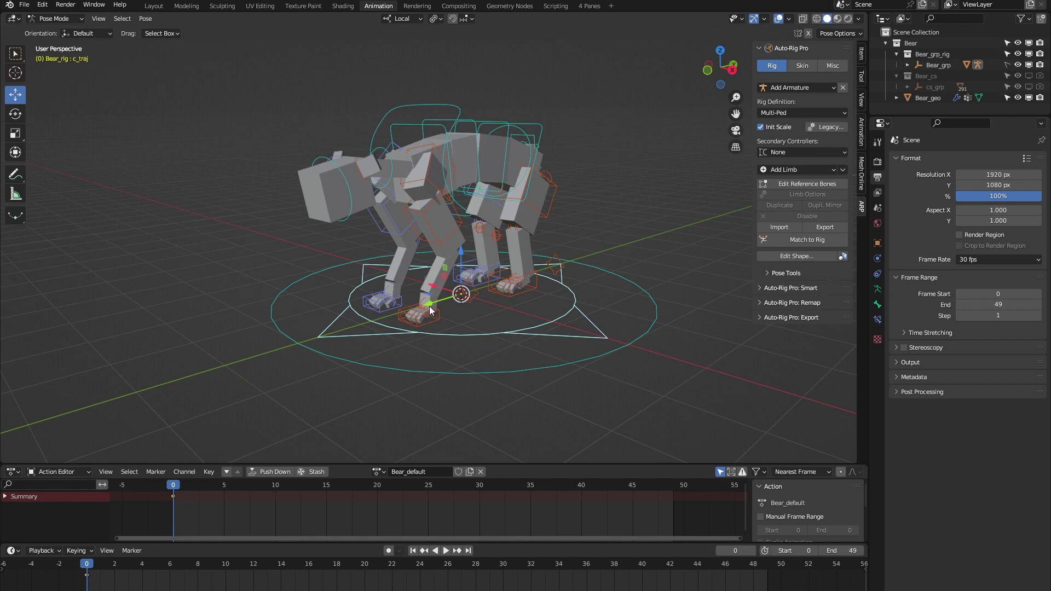
key("g")
key("y")
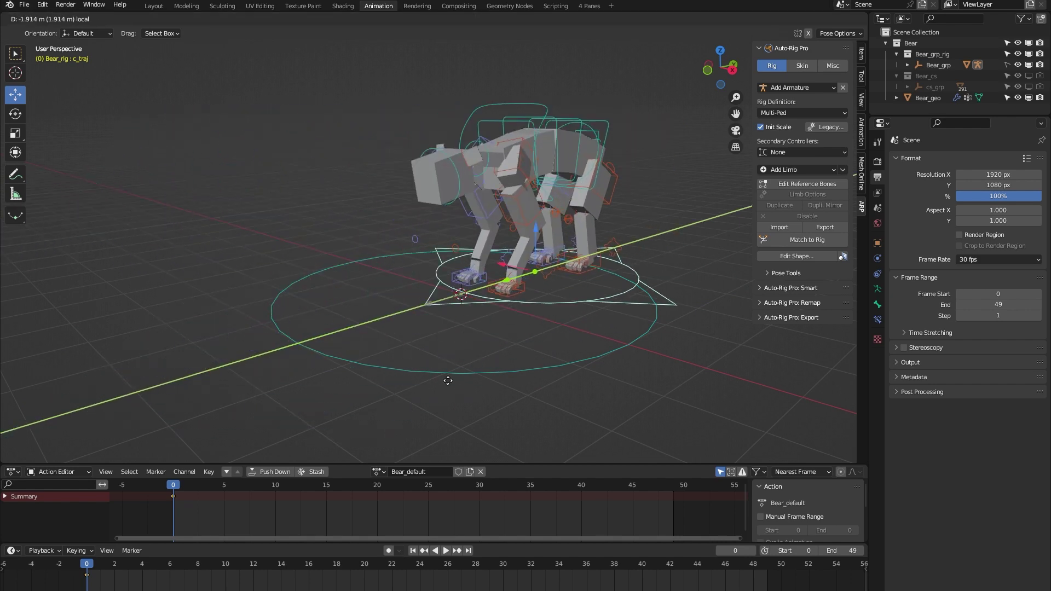
key("Escape")
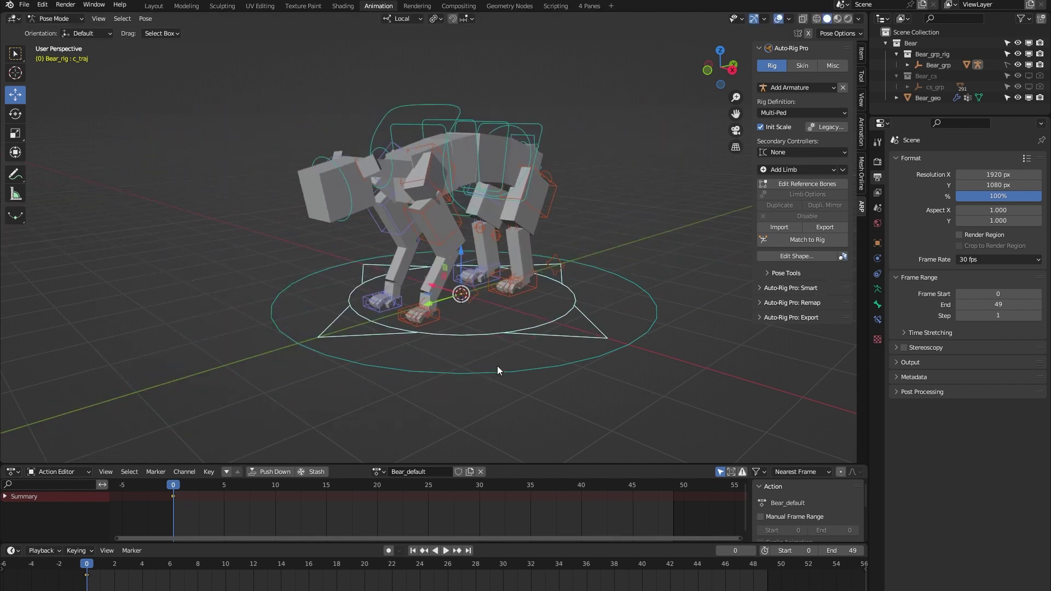
middle_click_drag(497, 365, 494, 132)
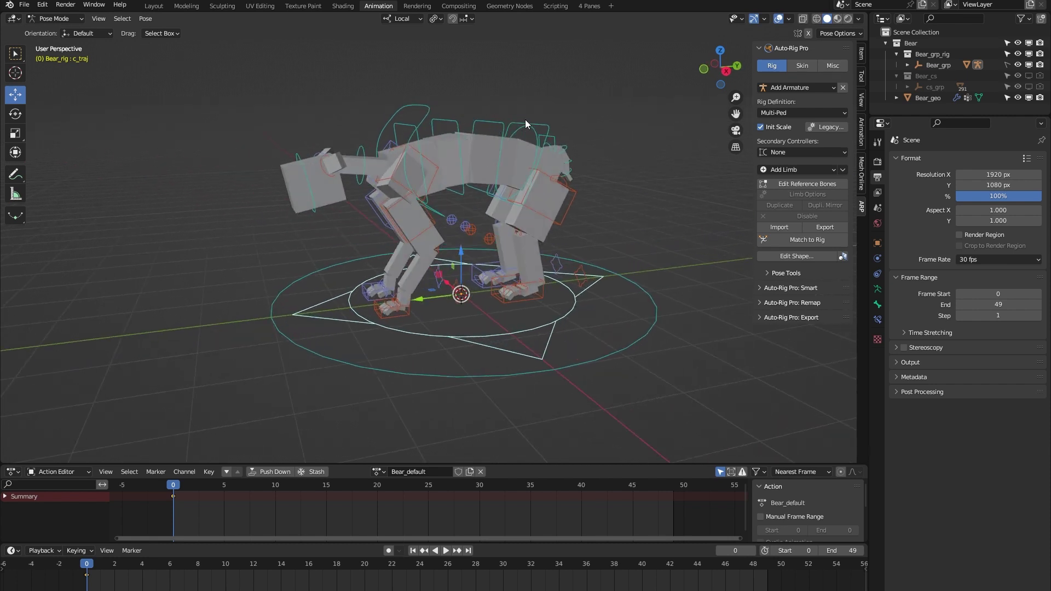
left_click(517, 127)
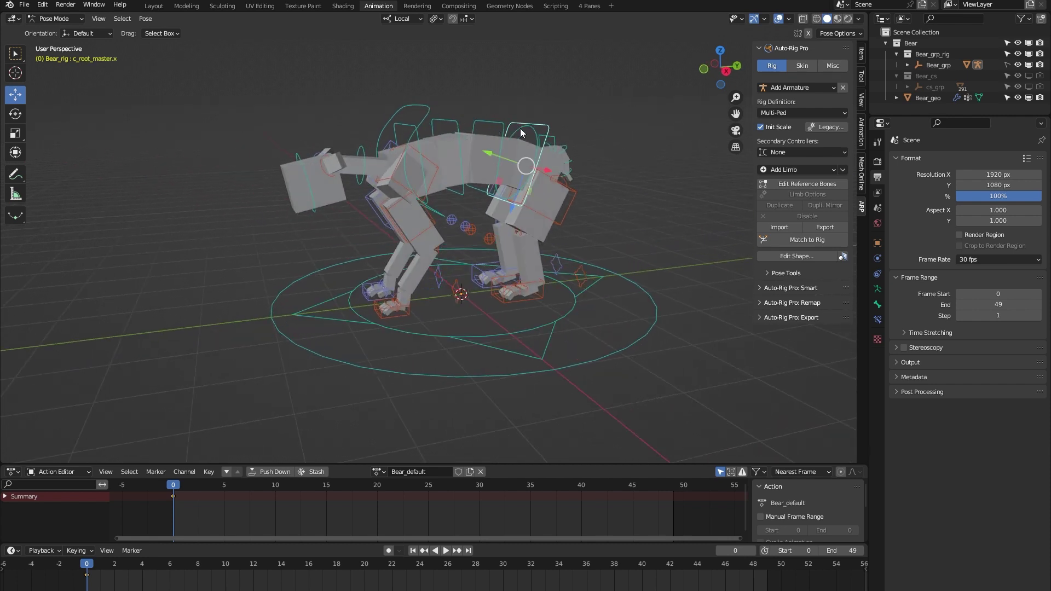
key("g")
key("z")
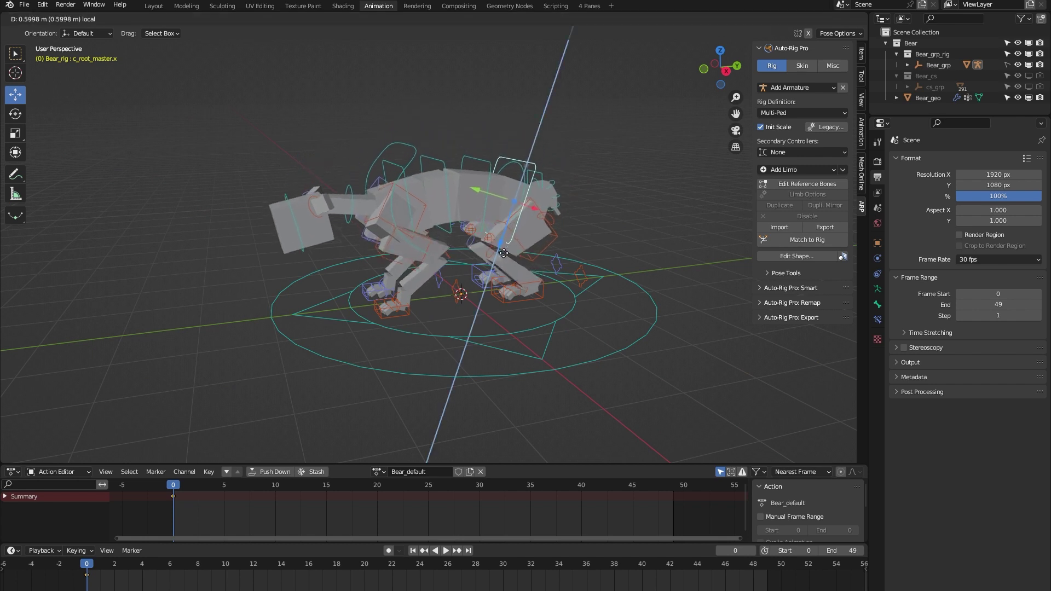
mouse_move(508, 244)
left_mouse_down()
mouse_move(514, 207)
mouse_move(507, 245)
left_mouse_up()
key("ctrl+z")
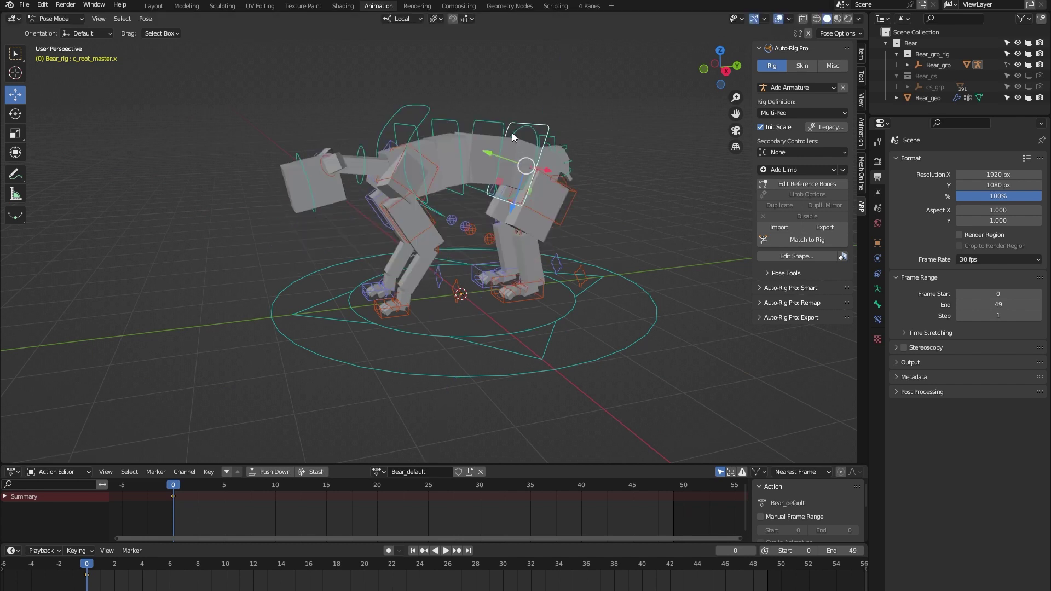
- Test rotating the c_root.x hip controller, then undo and deselect it
left_click(522, 130)
middle_click_drag(521, 132, 398, 153)
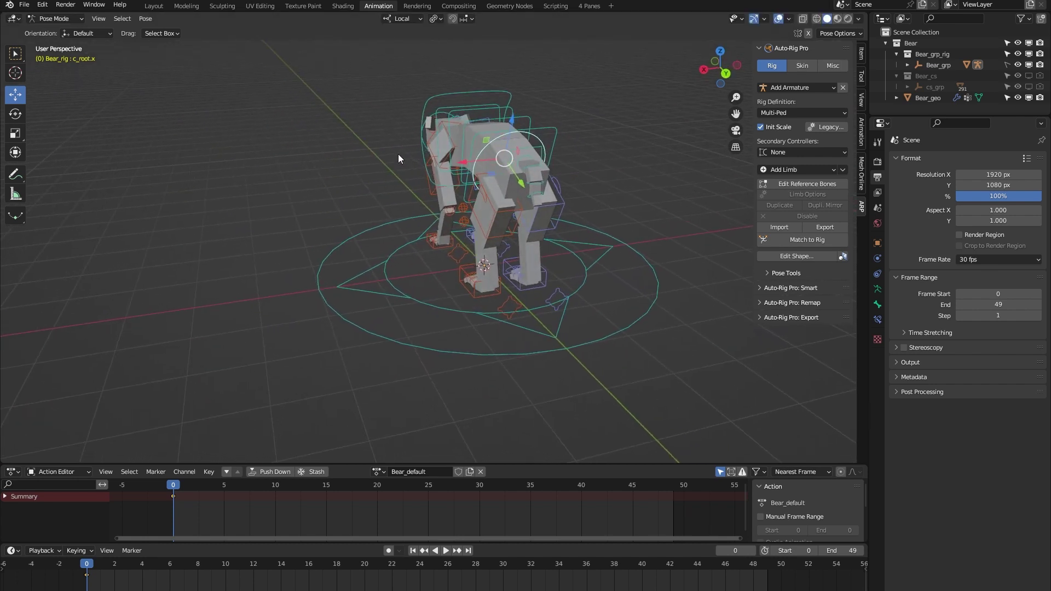
key("r")
left_click_drag(481, 134, 485, 176)
key("ctrl+z")
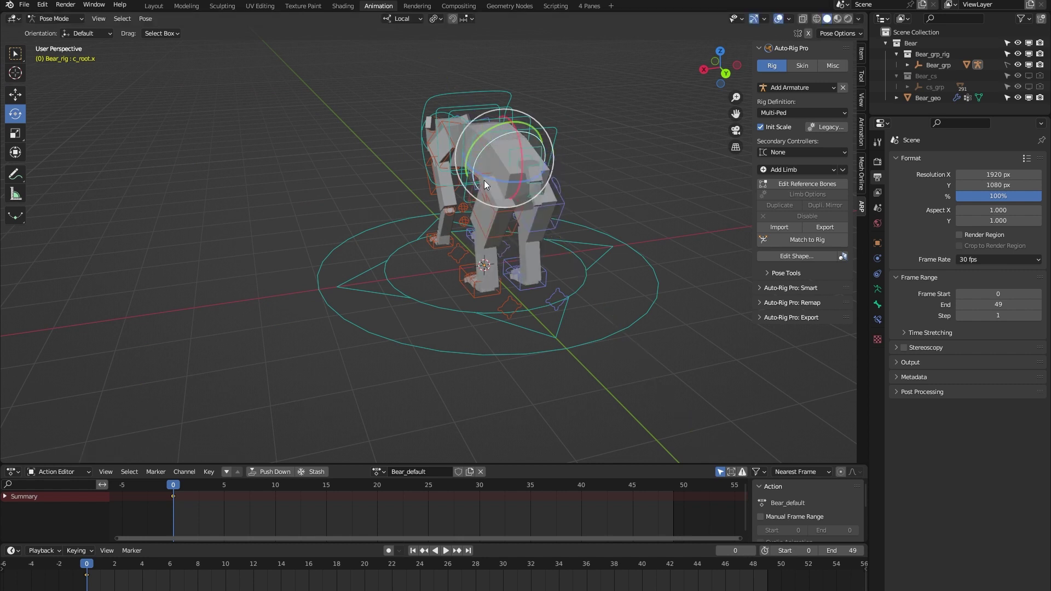
left_click(557, 150)
- Swing the tail upward by rotating c_tail_master.x around its X axis
left_click(530, 149)
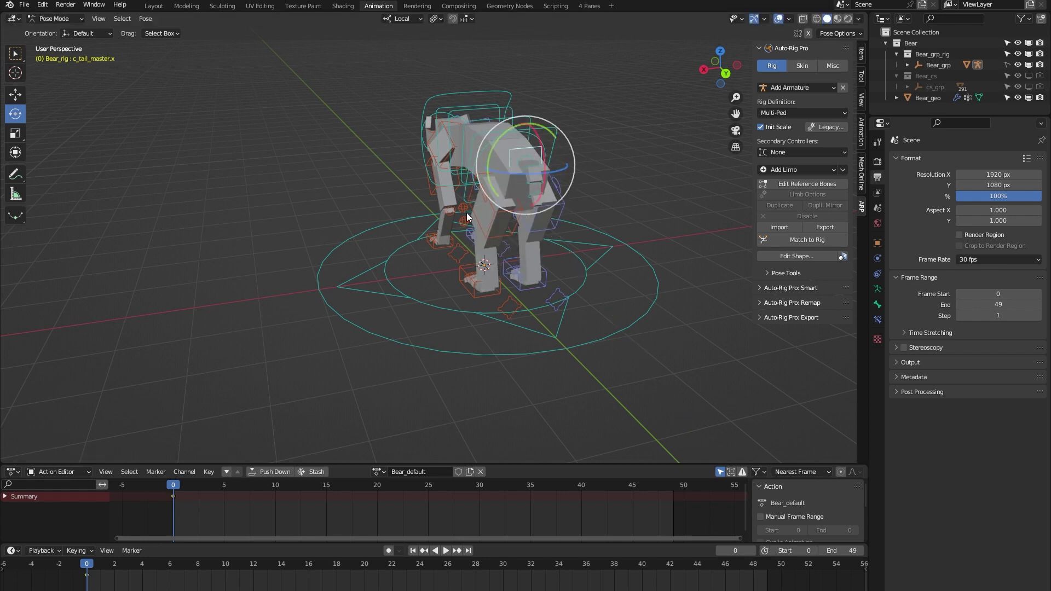
middle_click_drag(467, 212, 531, 179)
left_click_drag(505, 130, 493, 170)
- Try bending the spine with c_spine_master.x, then cancel the rotation
middle_click_drag(459, 191, 395, 184)
left_click(385, 113)
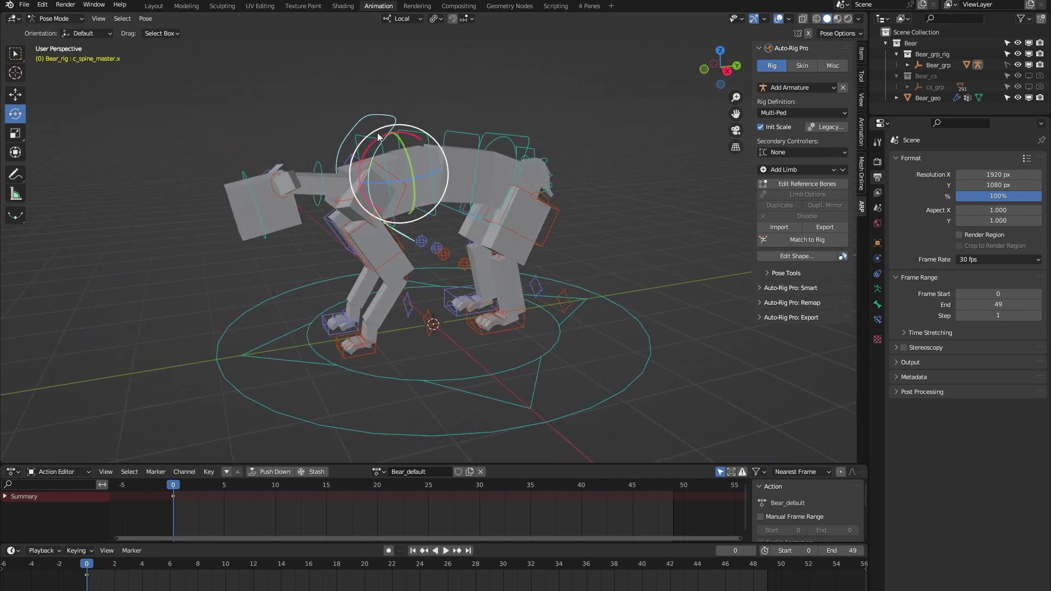
left_click_drag(377, 143, 383, 165)
right_click(383, 165)
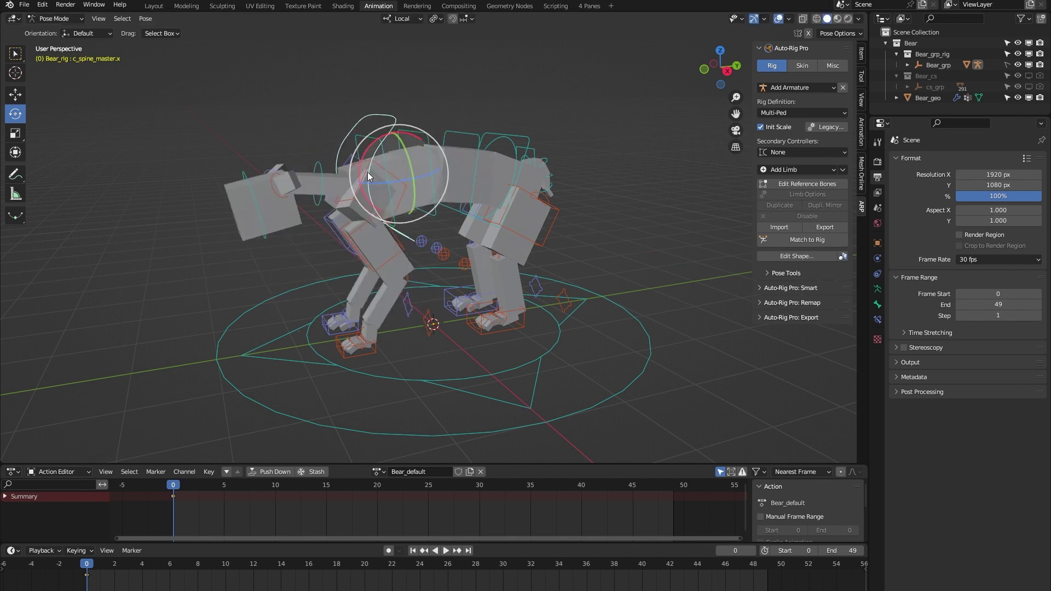
- With Head Lock on, rotate c_neck.x to see the head follow, then undo
left_click(249, 177)
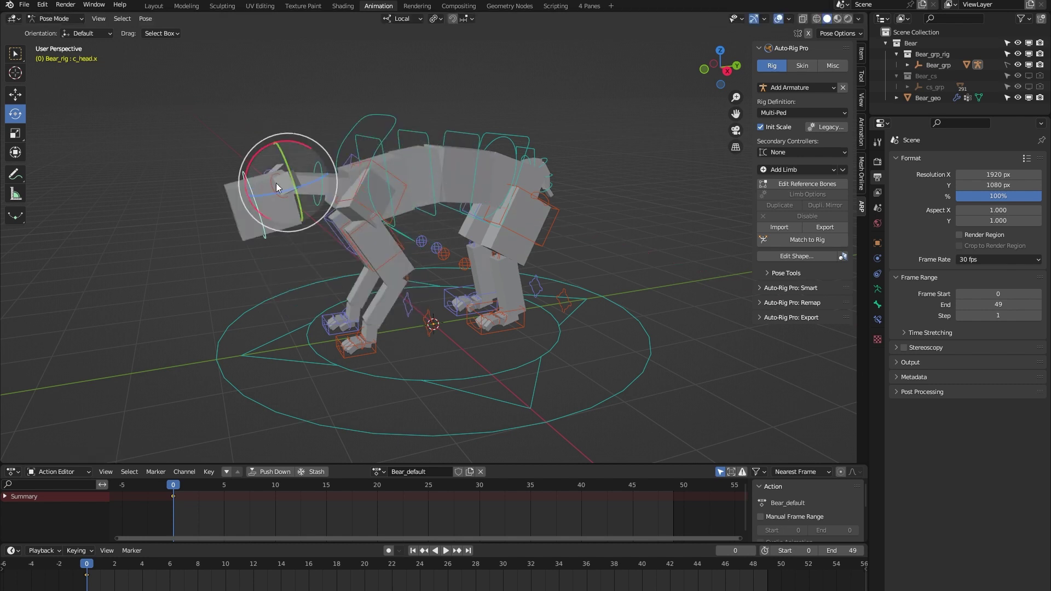
left_click(863, 76)
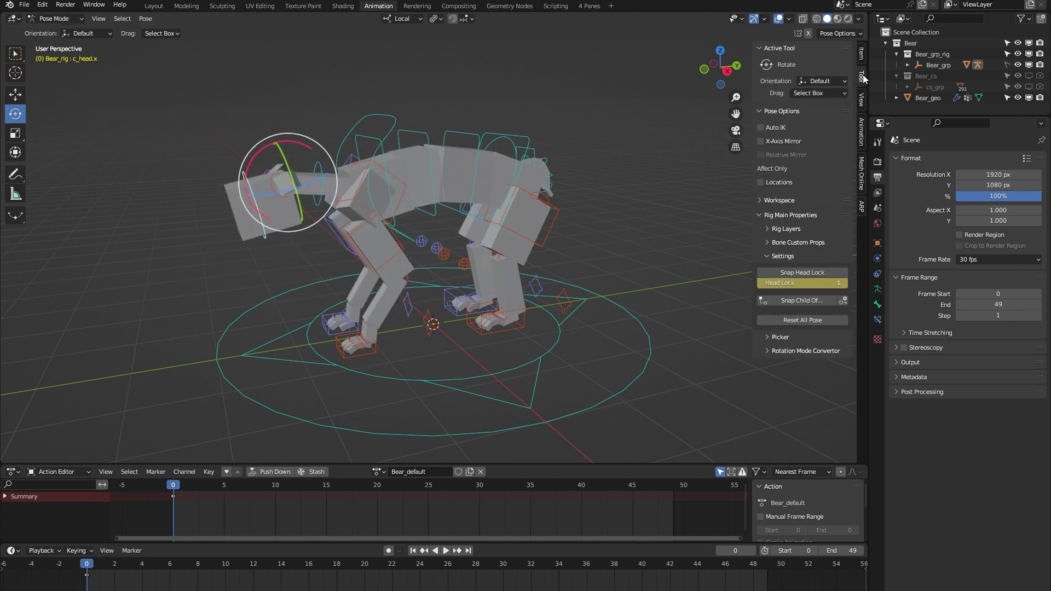
middle_click_drag(655, 226, 661, 218)
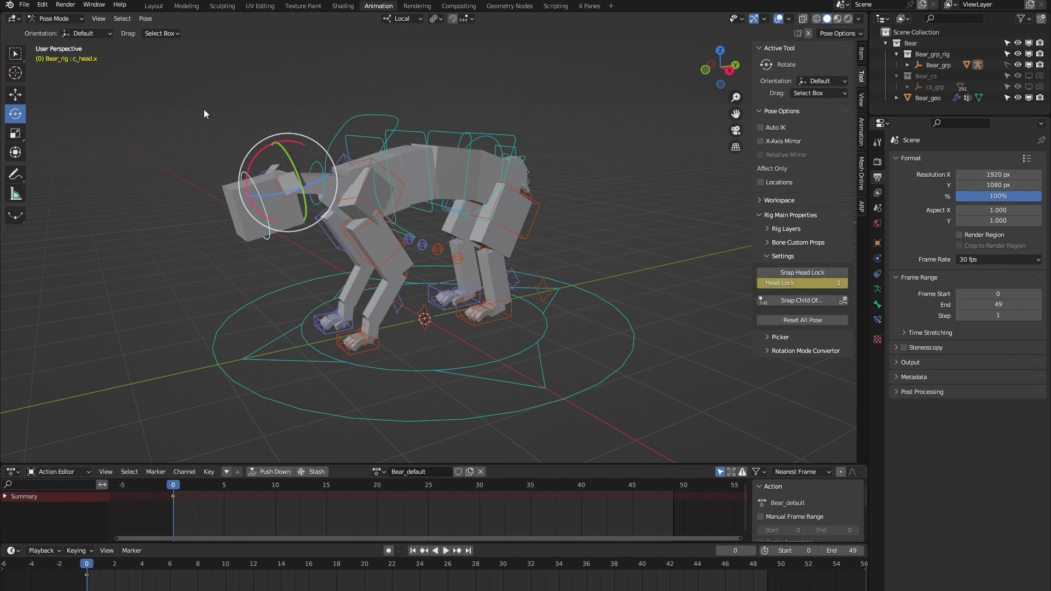
left_click(322, 181)
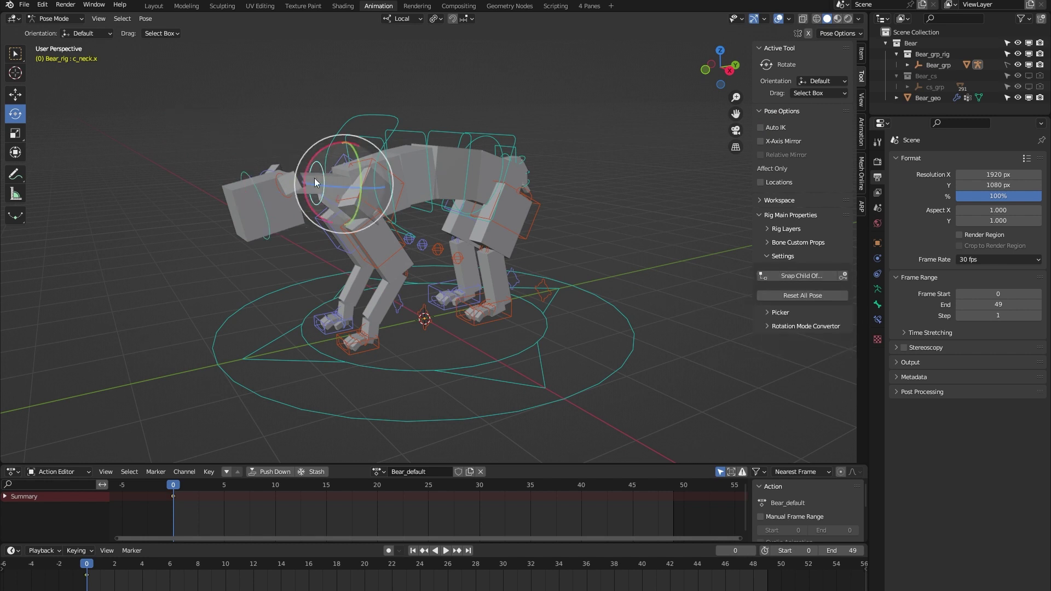
scroll(260, 155, "up", 2)
left_click_drag(342, 174, 381, 160)
key("ctrl+z")
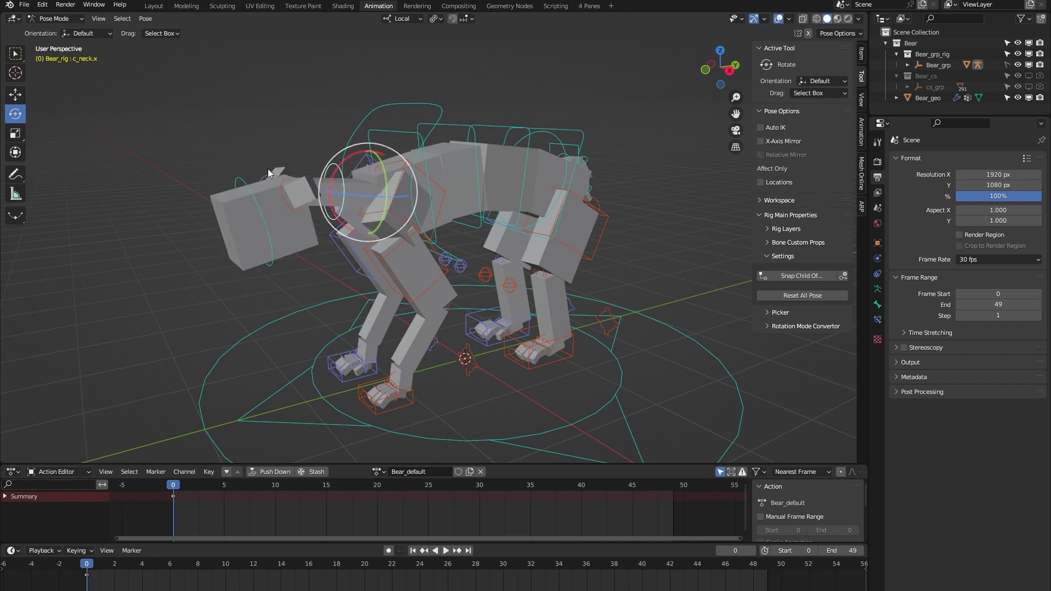
- Set c_head.x Head Lock to 0, rotate the neck again, then undo
left_click(241, 177)
left_click(804, 283)
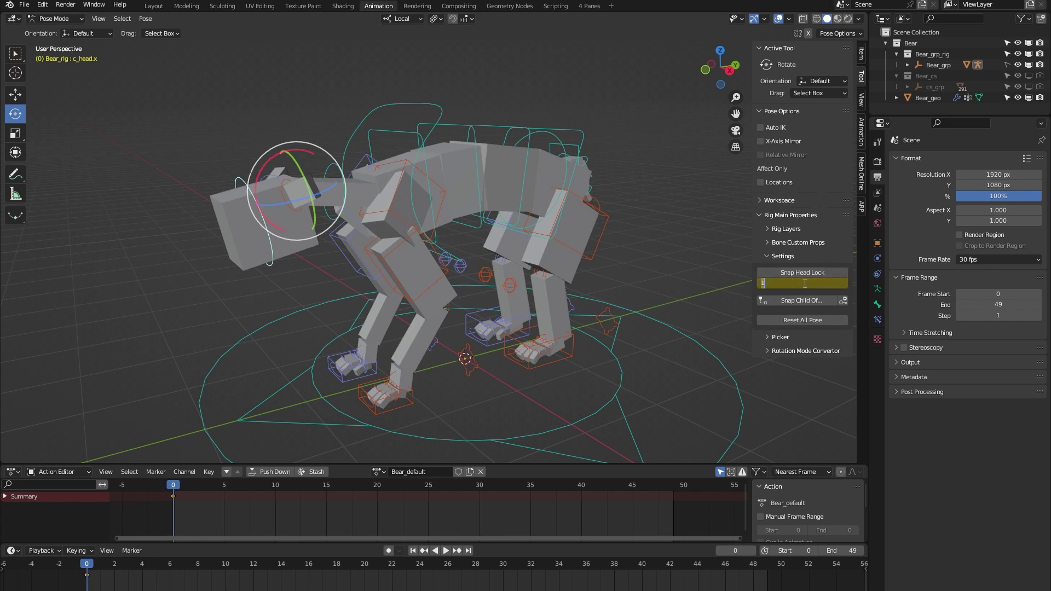
type("0")
key("Return")
left_click(333, 155)
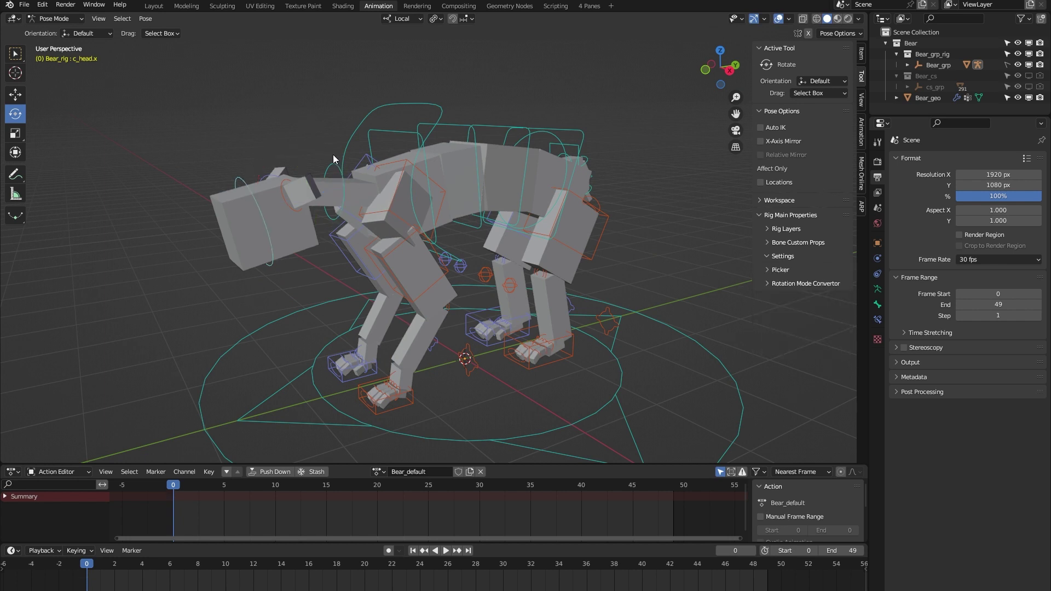
left_click(338, 166)
mouse_move(362, 174)
left_mouse_down()
mouse_move(364, 211)
mouse_move(349, 158)
mouse_move(334, 196)
mouse_move(373, 176)
left_mouse_up()
key("ctrl+z")
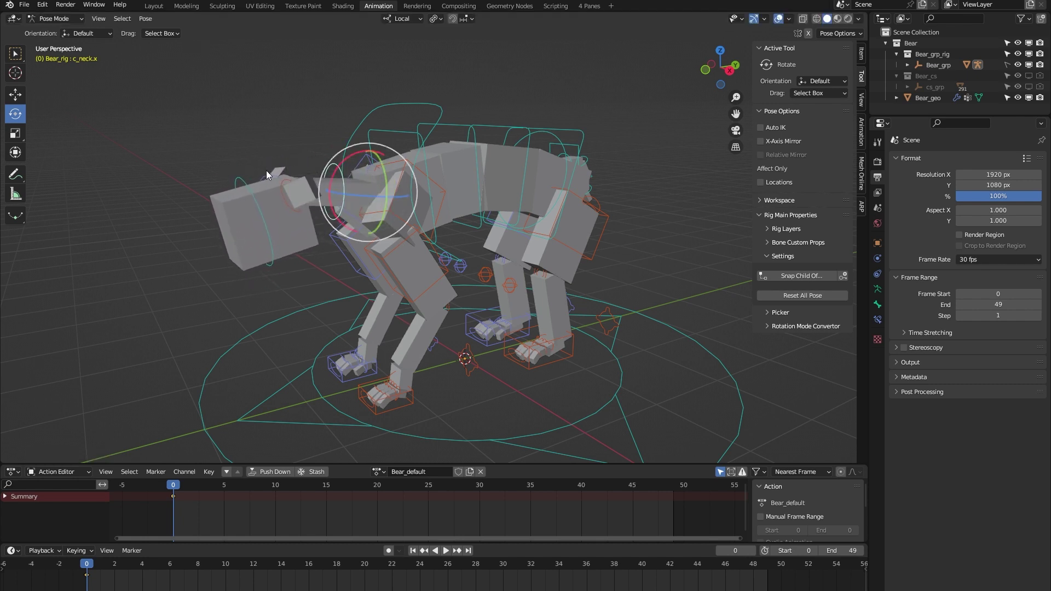
- Set c_head.x Head Lock back to 1 and pan toward the bear's legs
left_click(248, 182)
left_click(814, 283)
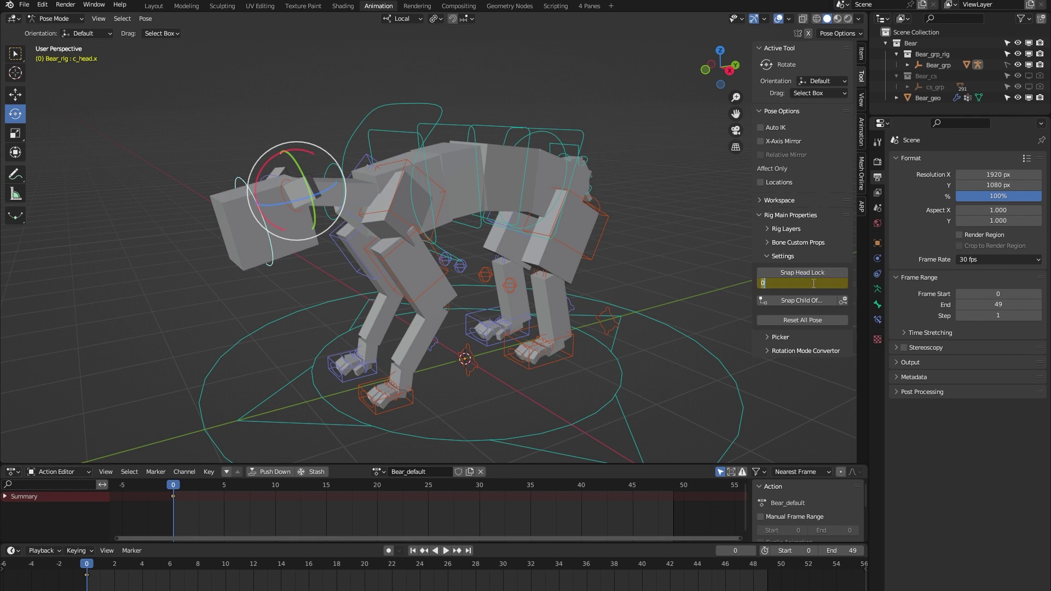
type("1")
key("Return")
middle_click_drag(608, 334, 529, 336, "shift")
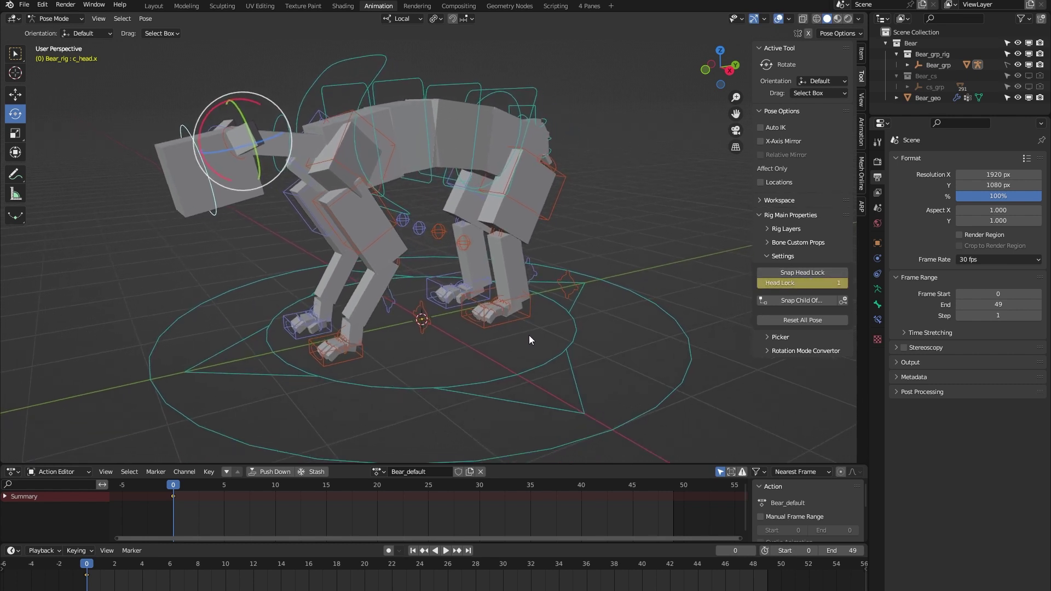
scroll(553, 331, "up", 3)
left_click(521, 297)
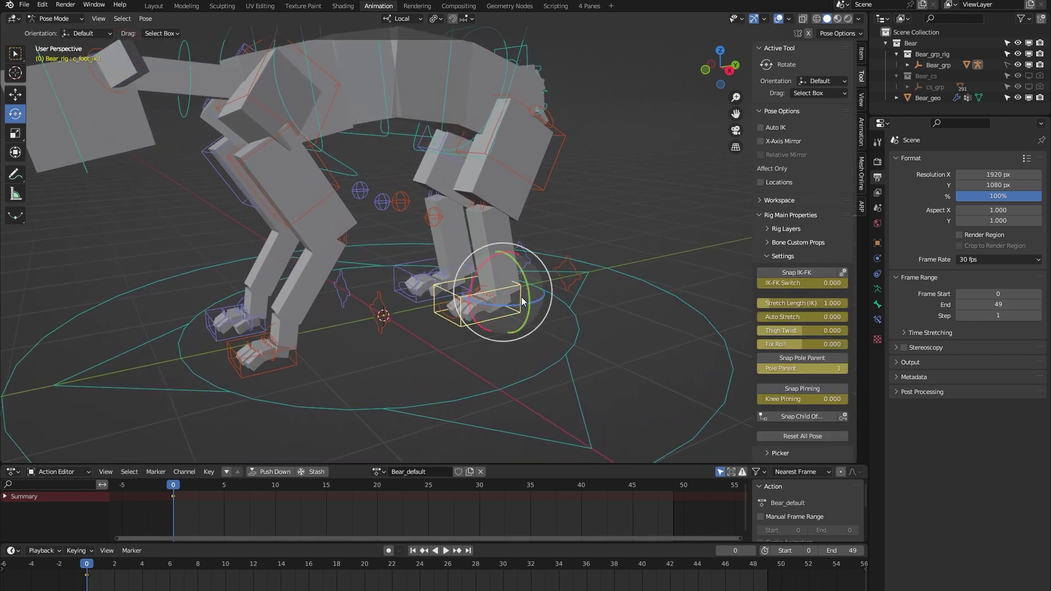
key("w")
mouse_move(486, 278)
left_mouse_down()
mouse_move(455, 232)
mouse_move(444, 280)
mouse_move(396, 221)
mouse_move(483, 266)
left_mouse_up()
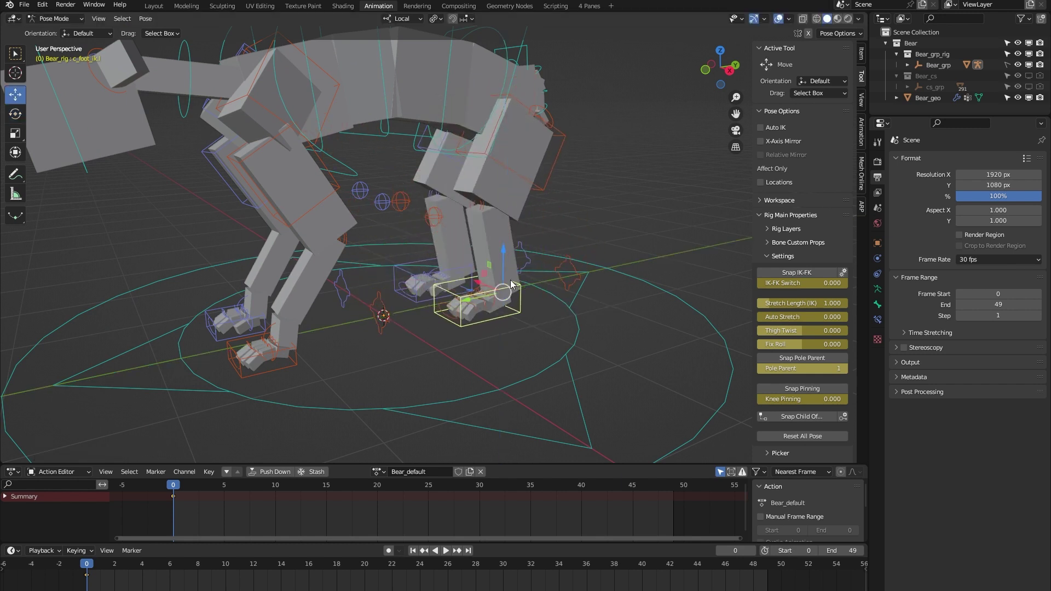
left_click(791, 270)
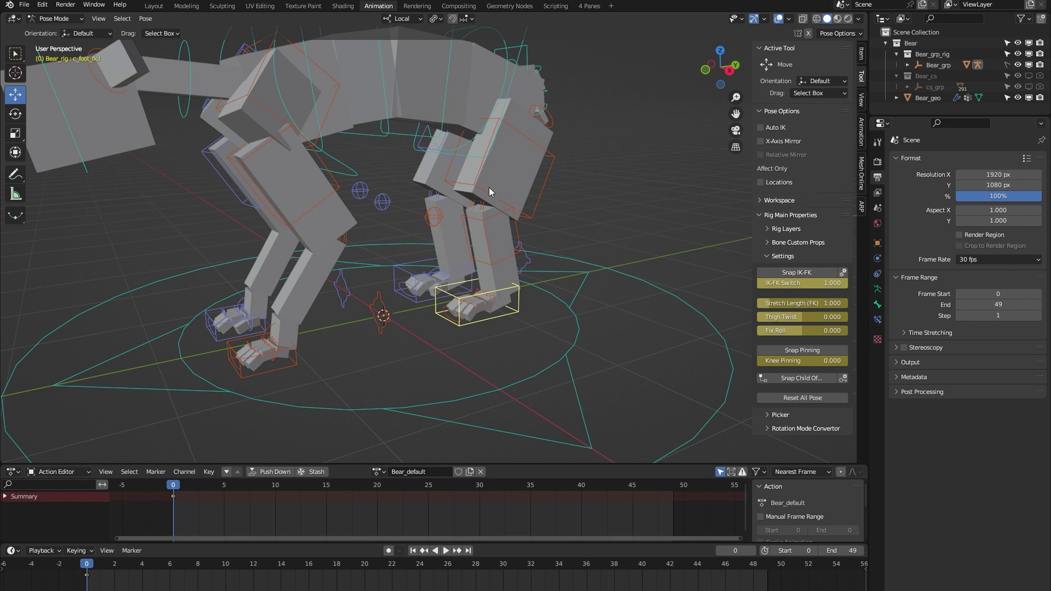
left_click(485, 189)
key("shift+space")
key("r")
left_click_drag(491, 125, 466, 105)
key("ctrl+z")
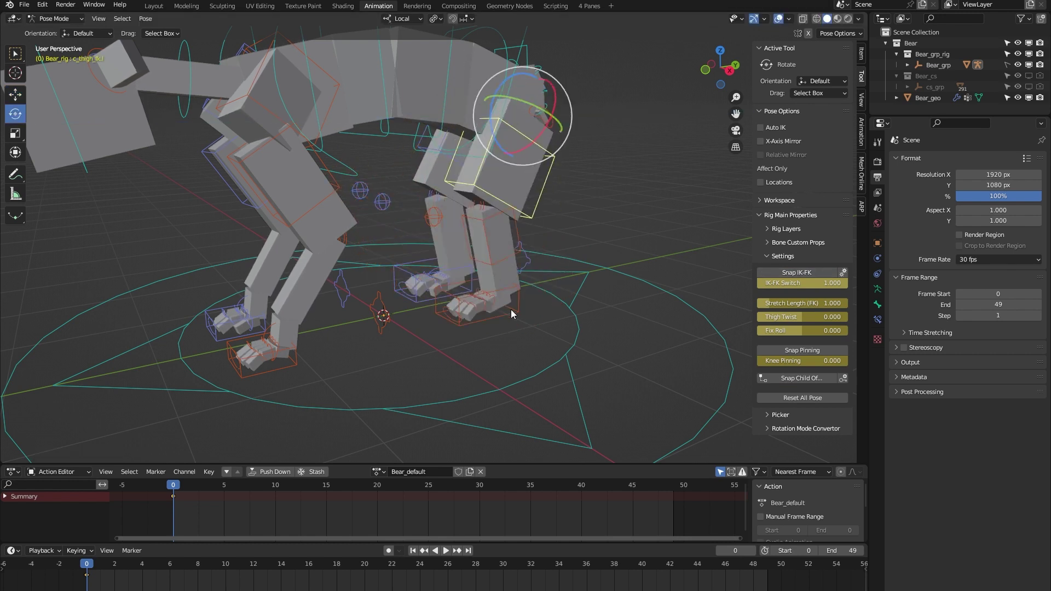
left_click(512, 291)
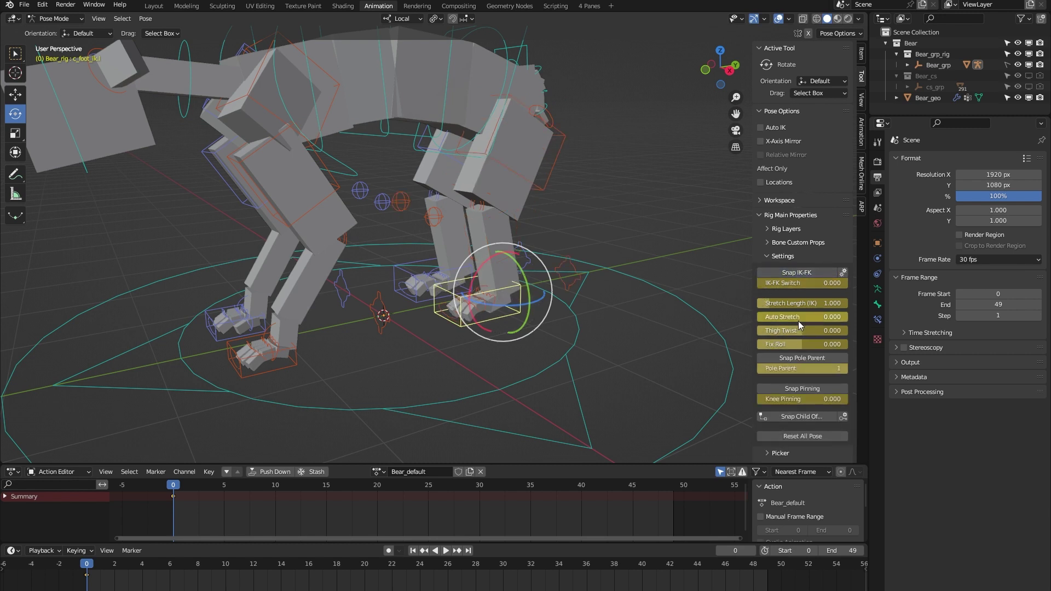
- Set Auto Stretch to 1 and pull the left foot IK down-left to stretch the leg
left_click(823, 320)
type("1")
key("Return")
key("w")
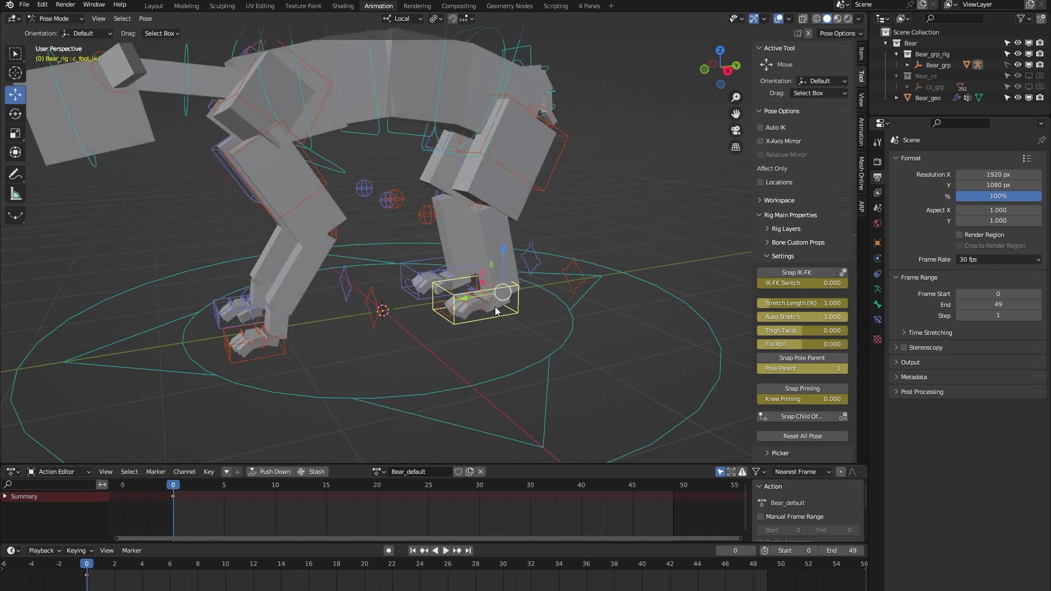
left_click_drag(479, 271, 686, 383)
- Set Auto Stretch back to 0, adjust Thigh Twist, and start a planar move of the foot IK
left_click(816, 315)
type("0")
key("Return")
mouse_move(777, 329)
left_mouse_down()
mouse_move(794, 328)
mouse_move(761, 329)
mouse_move(794, 331)
left_mouse_up()
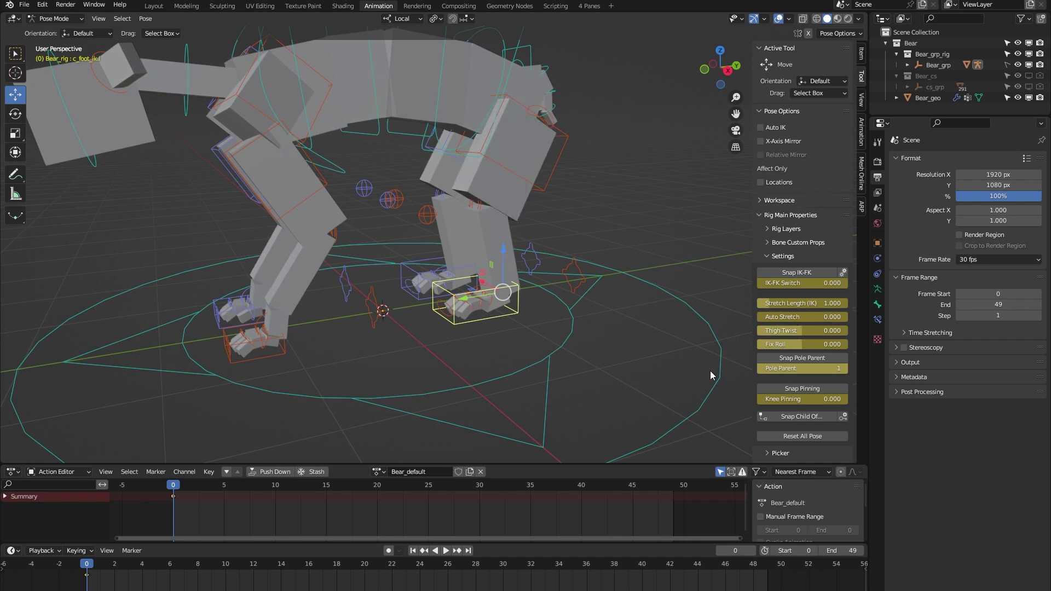
middle_click_drag(534, 381, 556, 382)
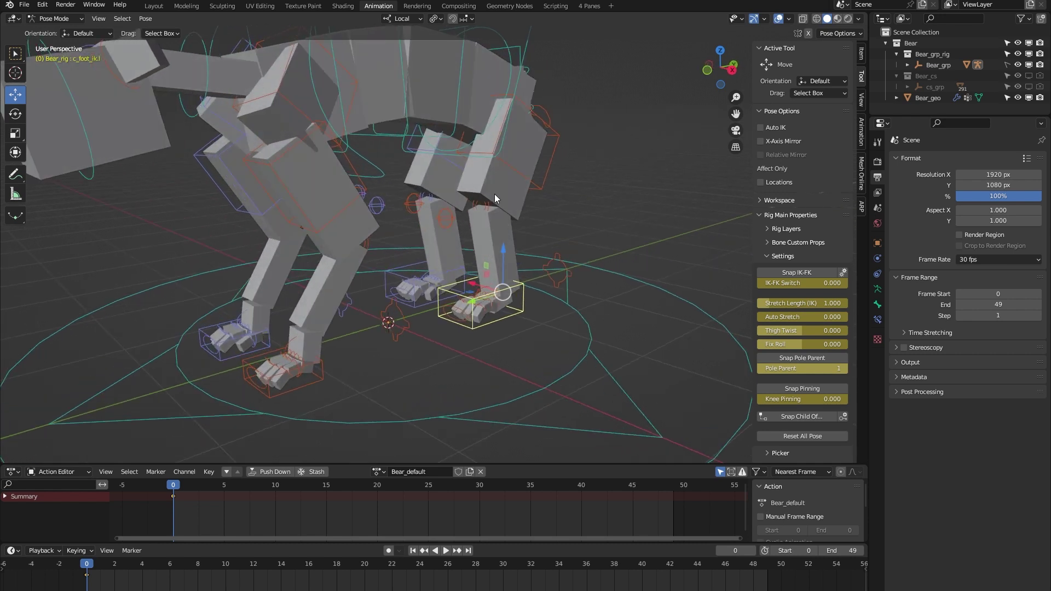
key("g")
key("shift+y")
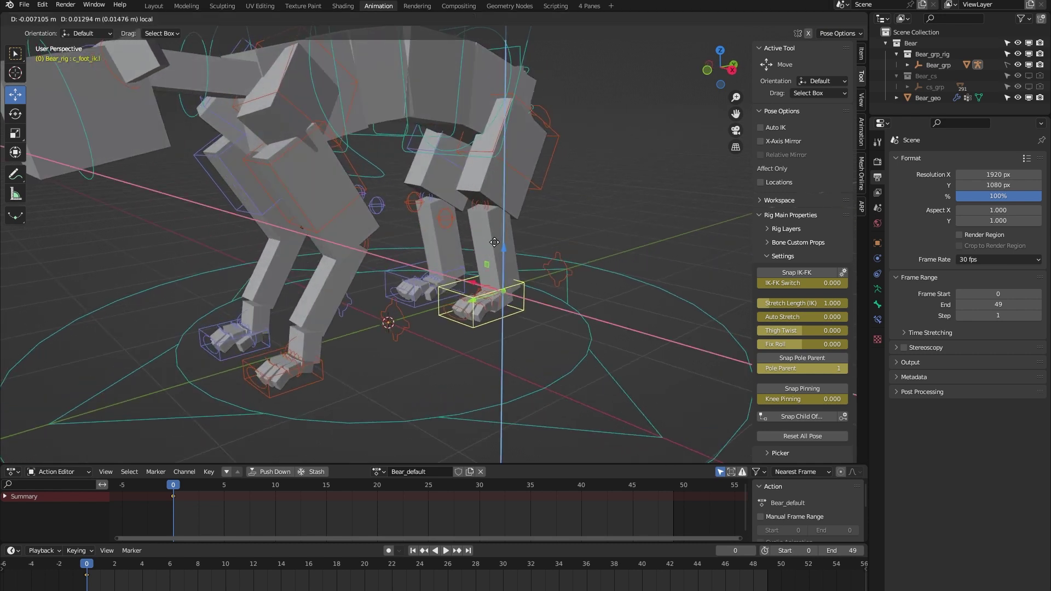
- Set Knee Pinning to 1 and test moving the left foot, then cancel the move
left_click(502, 260)
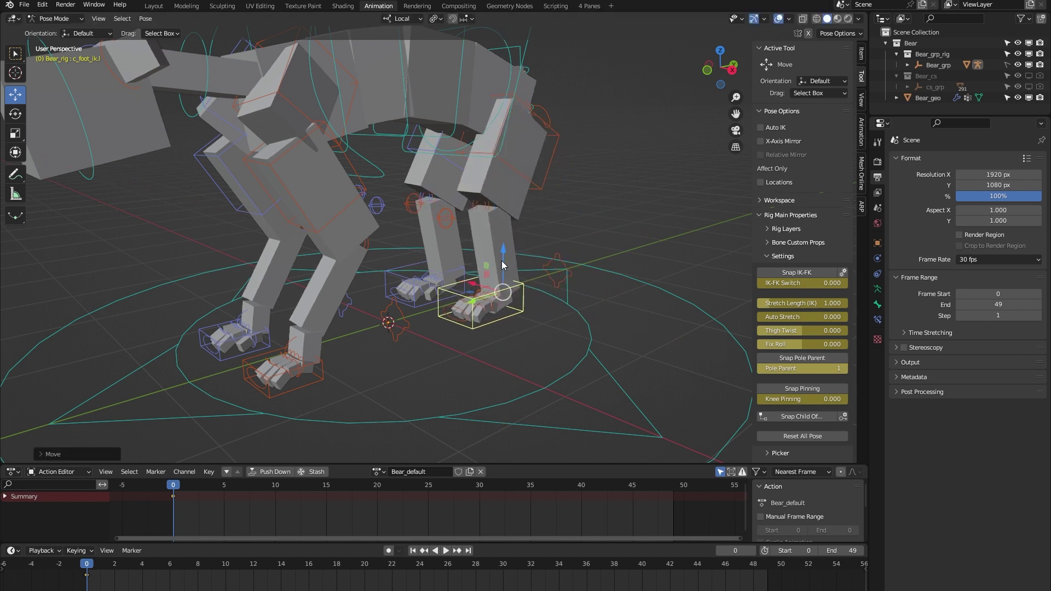
left_click(818, 401)
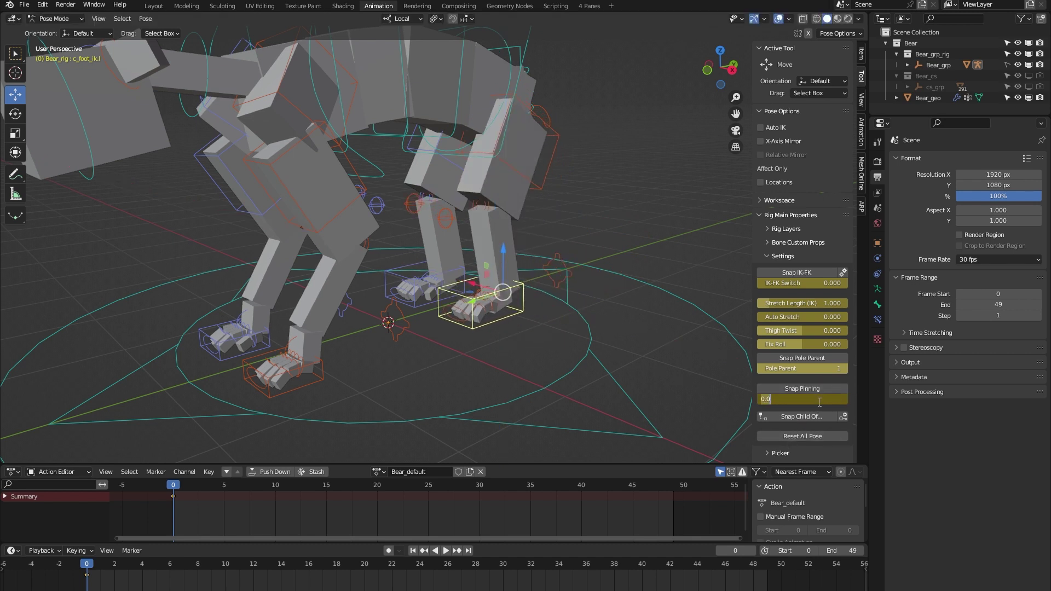
type("1")
key("Return")
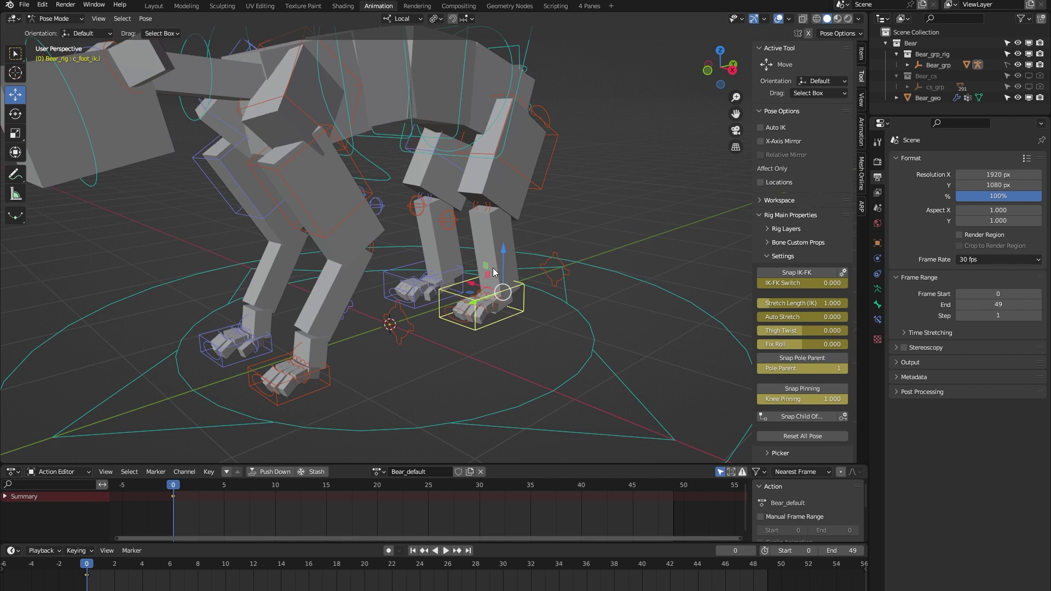
left_click_drag(493, 269, 563, 237)
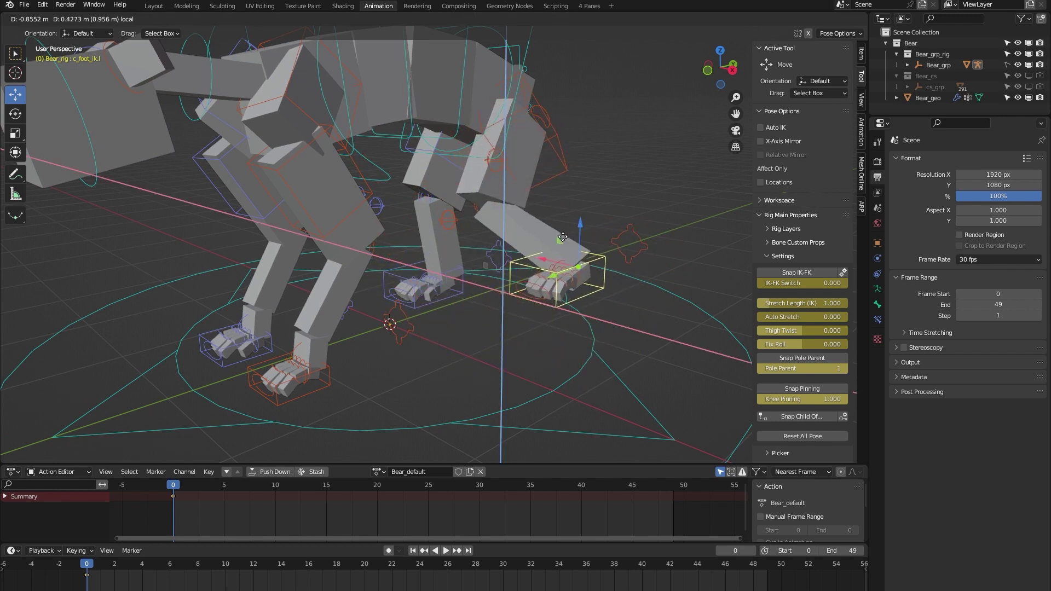
right_click(567, 240)
- Set Knee Pinning back to 0
left_click(806, 399)
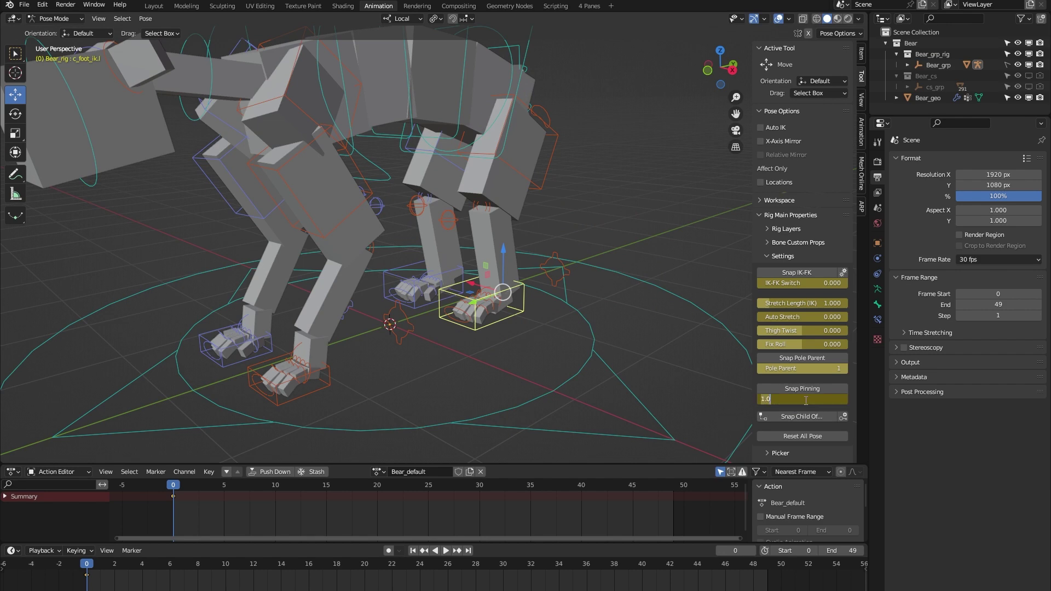
type("0")
key("Return")
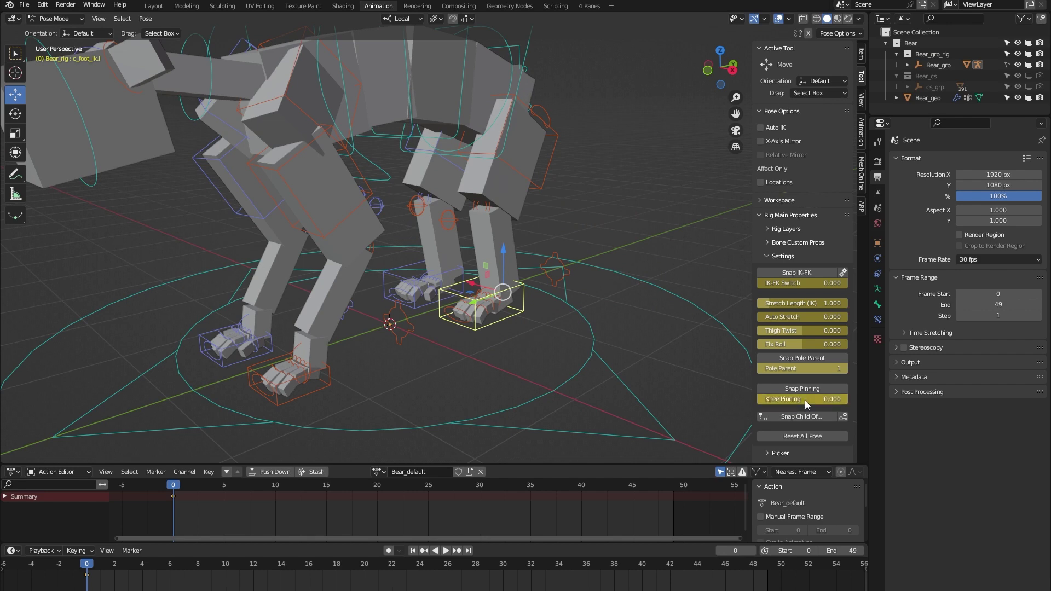
scroll(503, 343, "up", 5)
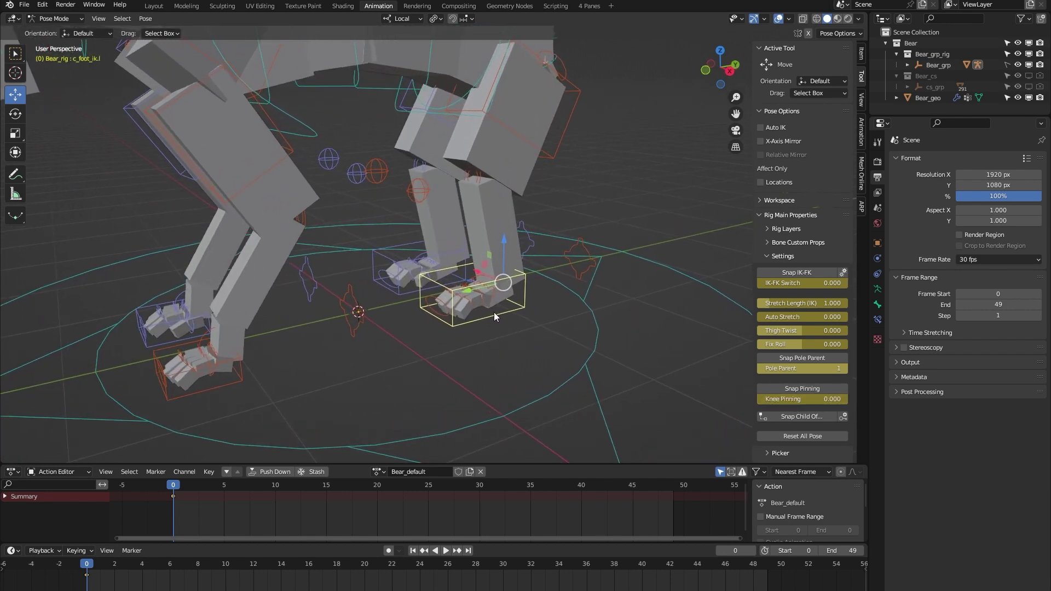
- Curl the left toes by rotating c_toes_ik.l around its X axis
left_click(411, 286)
middle_click_drag(452, 334, 446, 336)
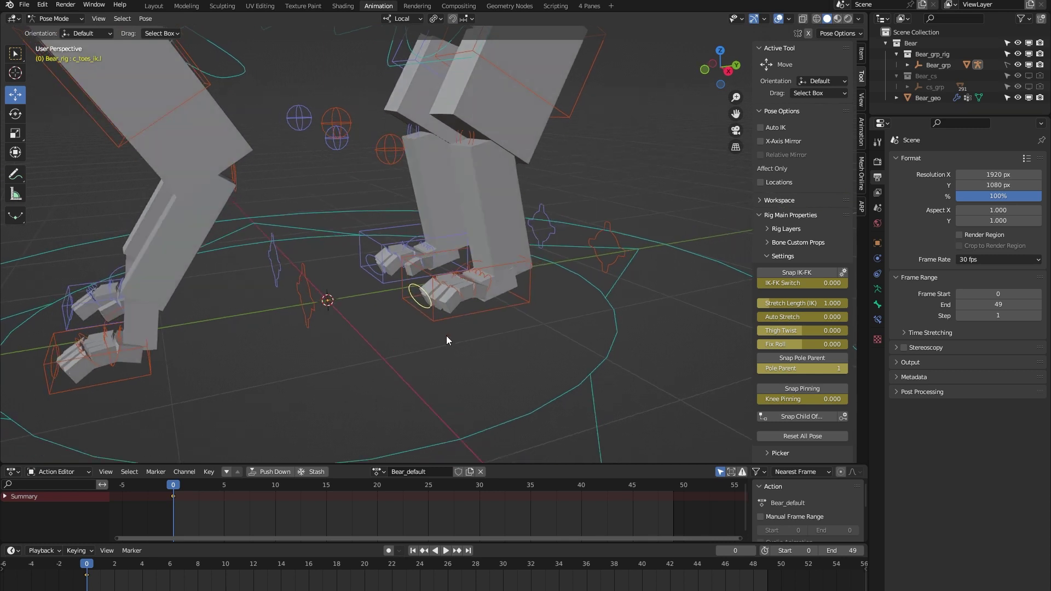
key("r")
left_click_drag(440, 272, 442, 297)
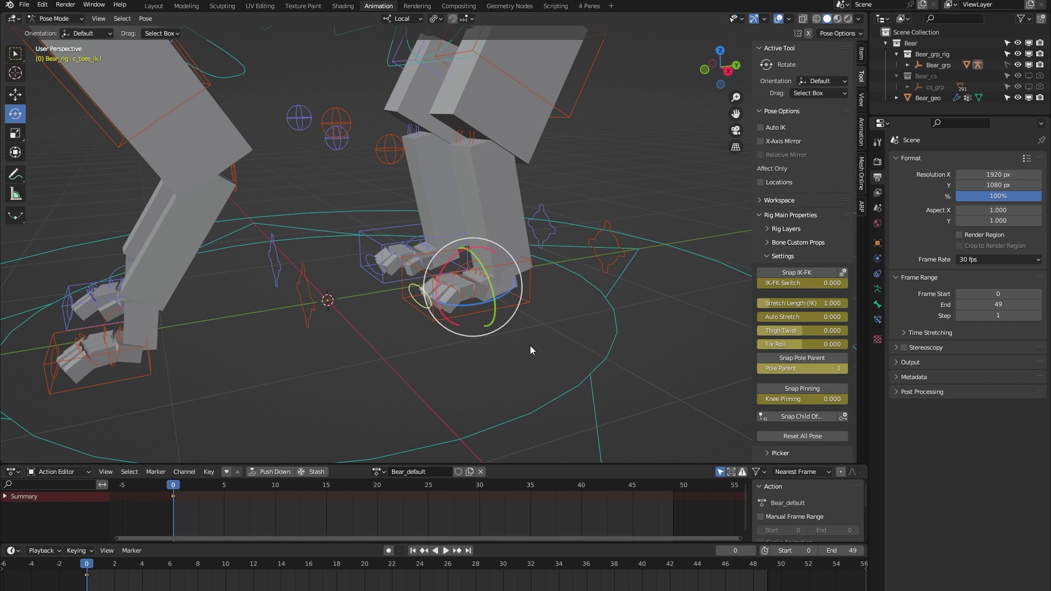
- Rotate the left paw's c_foot_01.l bone, undo, and rotate it once more
middle_click_drag(654, 311, 484, 296)
left_click(468, 259)
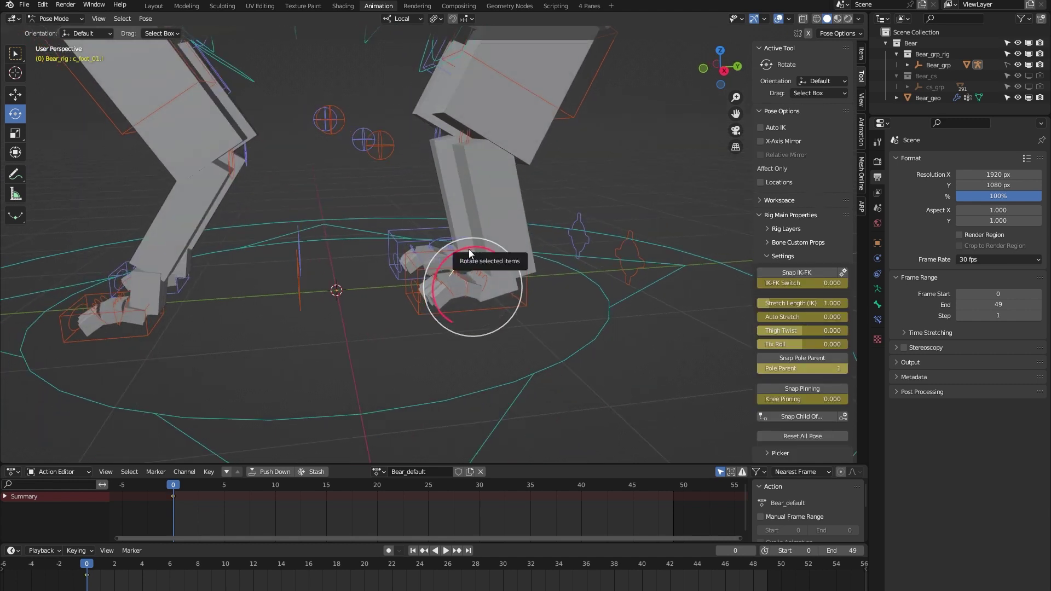
left_click_drag(469, 250, 463, 264)
key("ctrl+z")
key("ctrl+z")
middle_click_drag(489, 333, 517, 332)
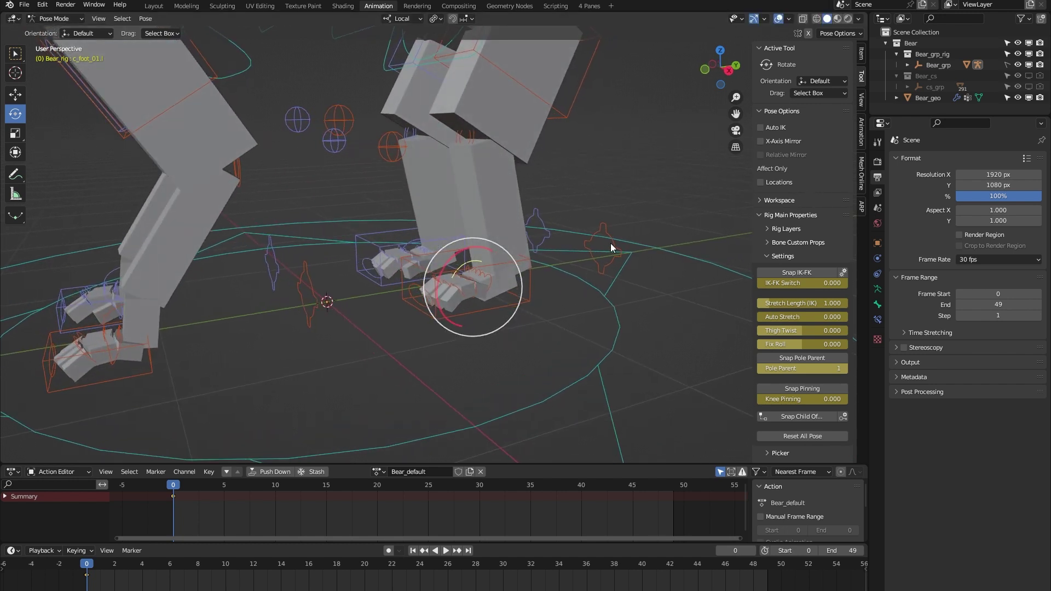
- Roll the paw by sliding c_foot_roll_cursor.l along its local axes
left_click(613, 244)
key("shift+space")
key("g")
middle_click_drag(614, 244, 612, 304)
left_click_drag(603, 293, 593, 318)
right_click(593, 318)
middle_click_drag(593, 318, 600, 330)
left_click_drag(561, 242, 545, 278)
- Cancel the foot-roll move, deselect it, then zoom out and pan to frame the whole bear
right_click(545, 278)
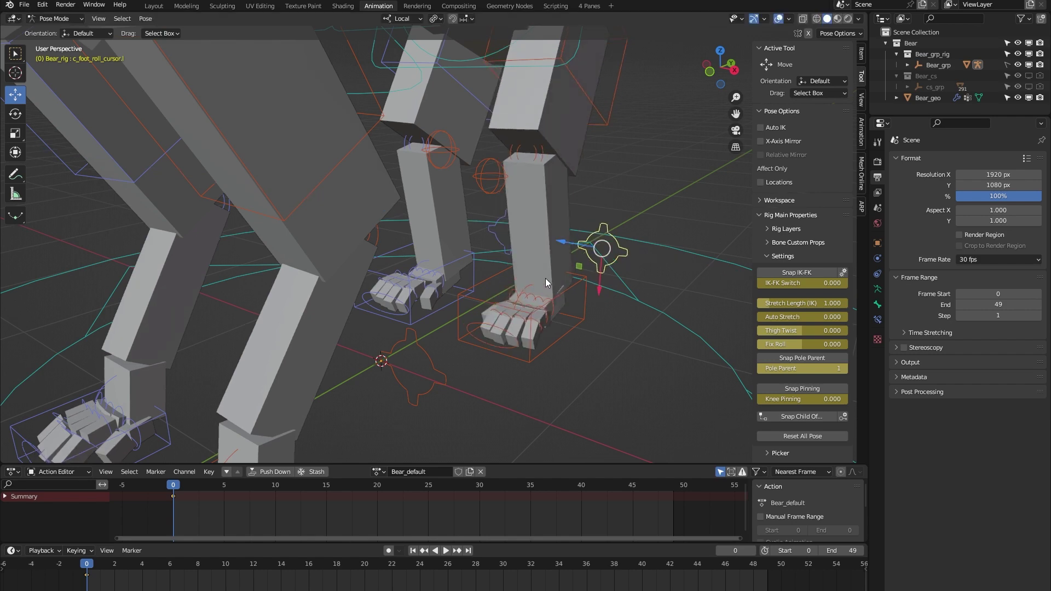
left_click(495, 248)
scroll(466, 244, "down", 6)
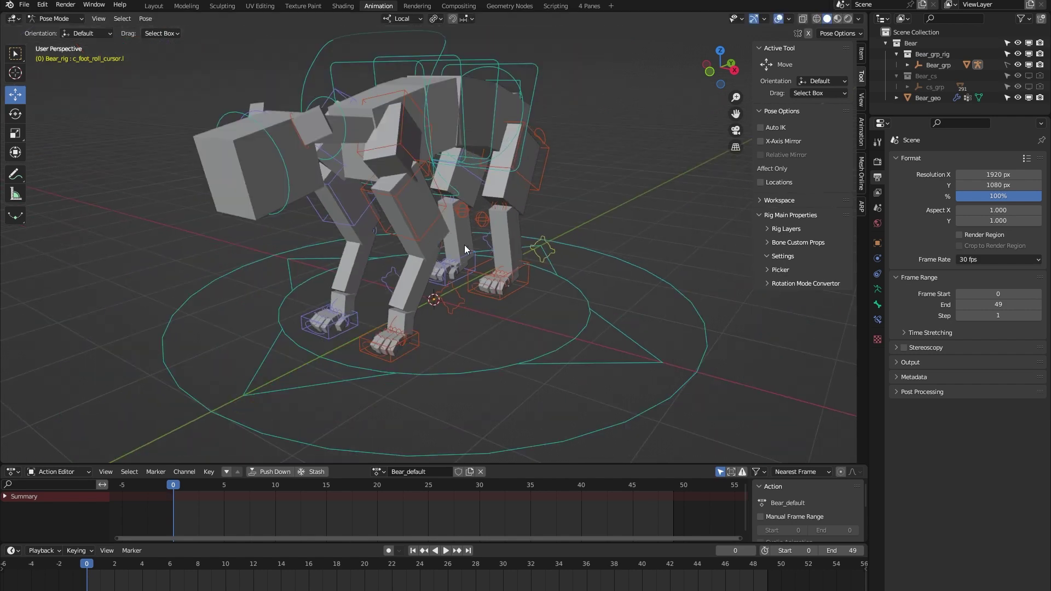
middle_click_drag(464, 244, 452, 248, "shift")
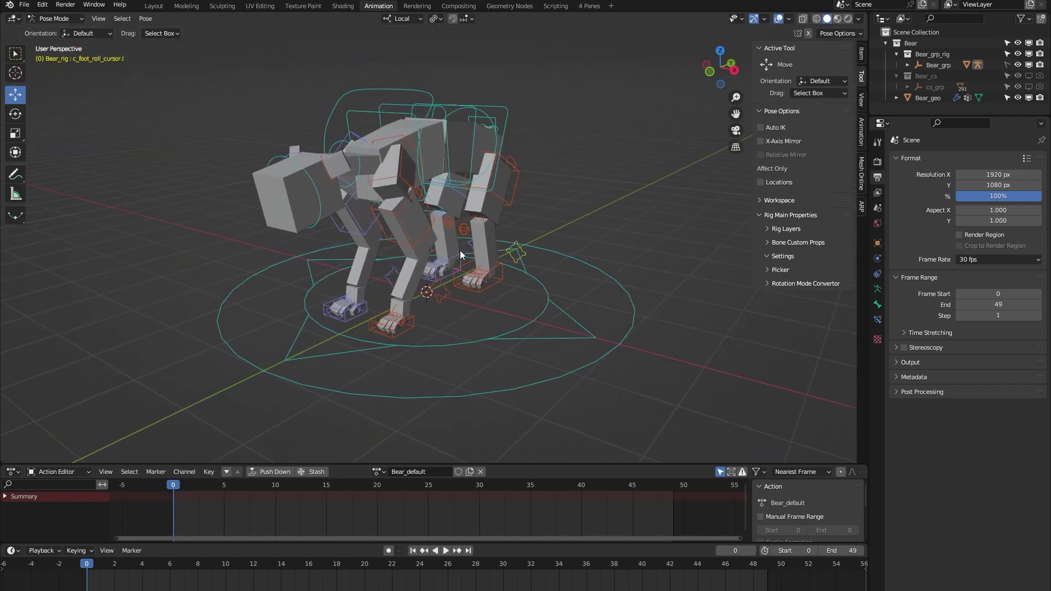